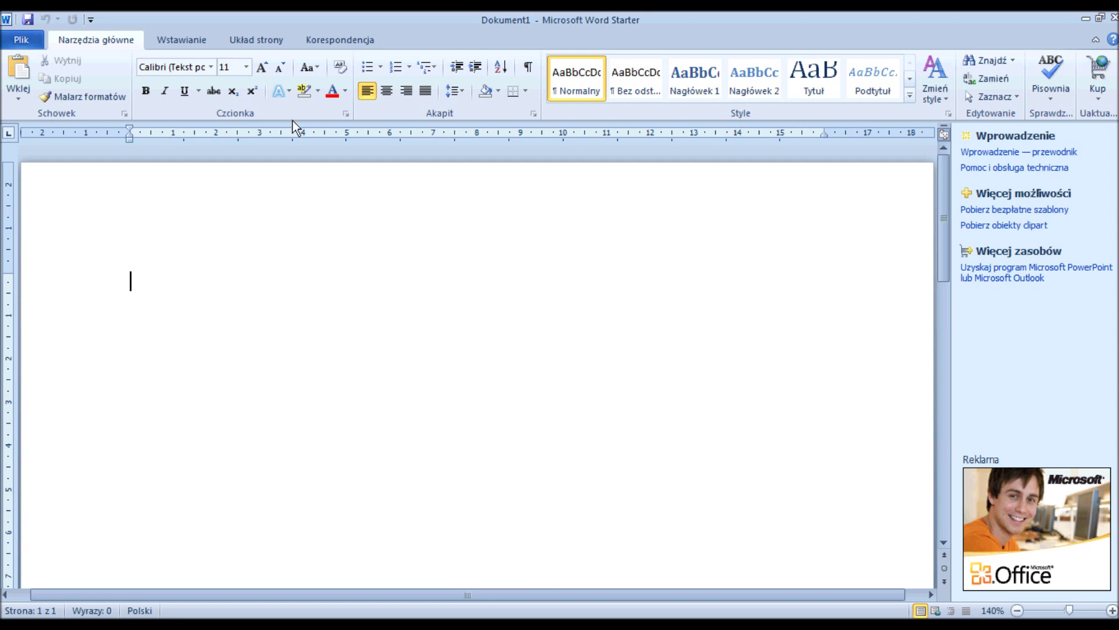
Open Page Setup via Układ strony > Rozmiar > Więcej rozmiarów papieru, showing A4 21 × 29,7 cm
click(253, 41)
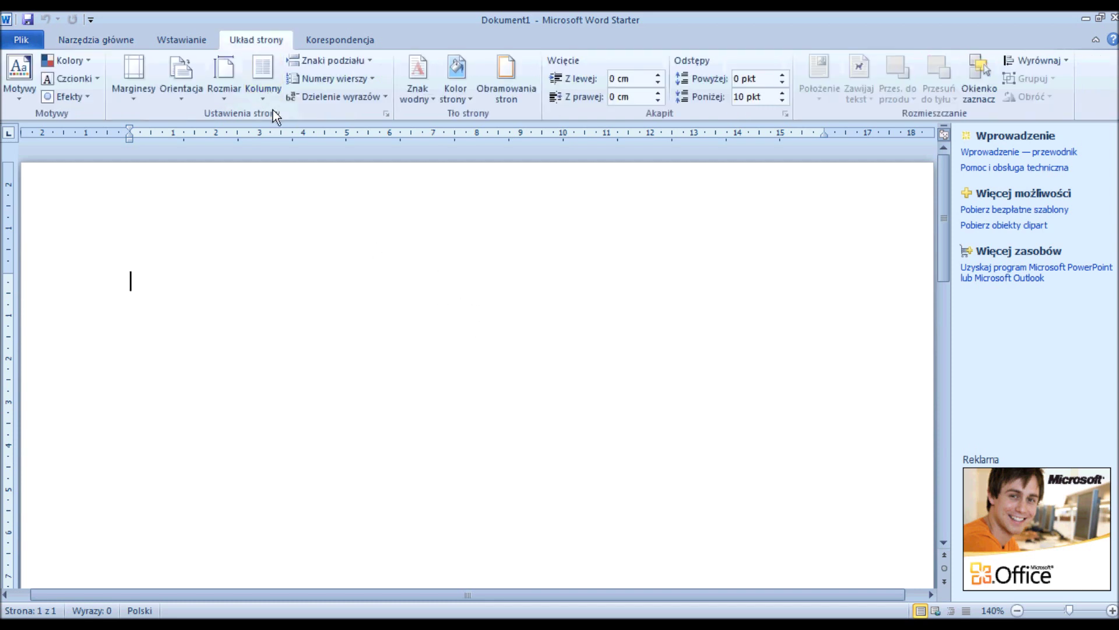
click(225, 100)
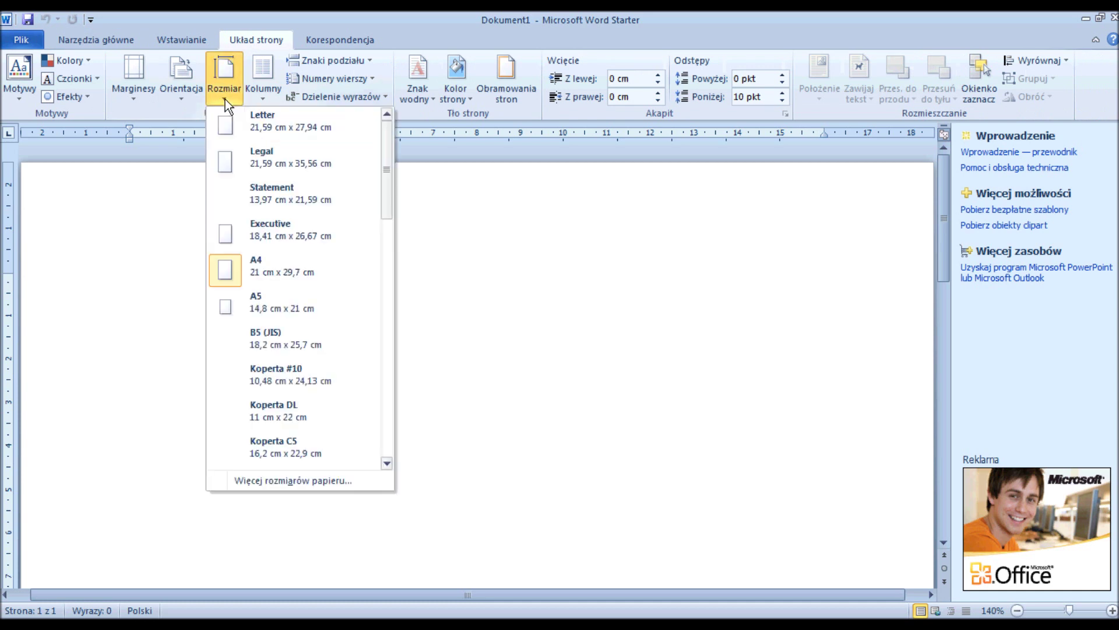
click(268, 479)
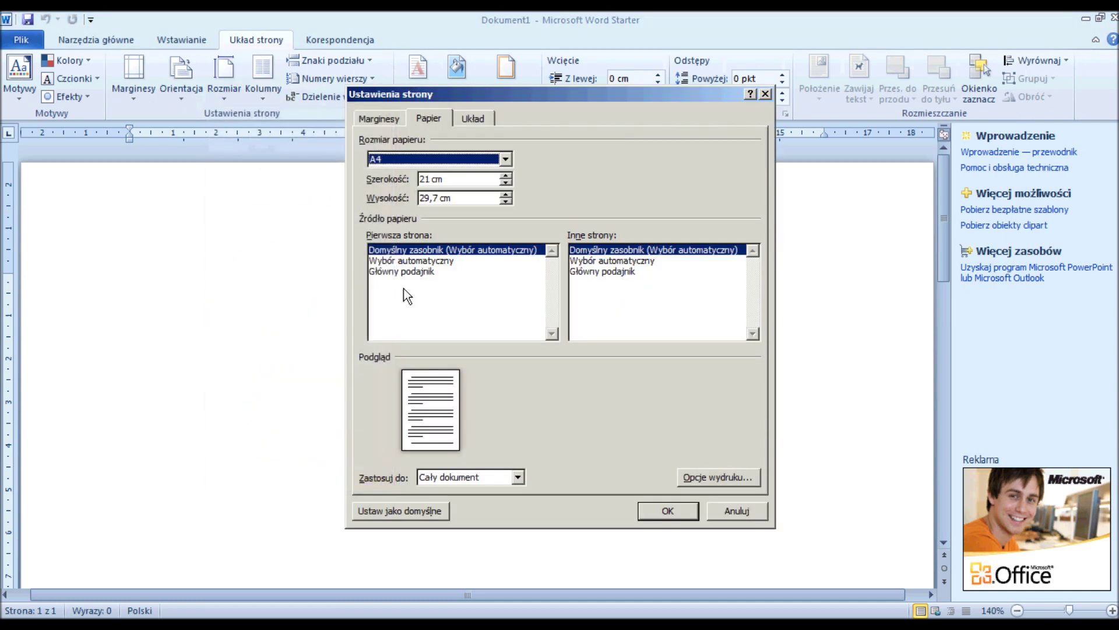
key(Tab)
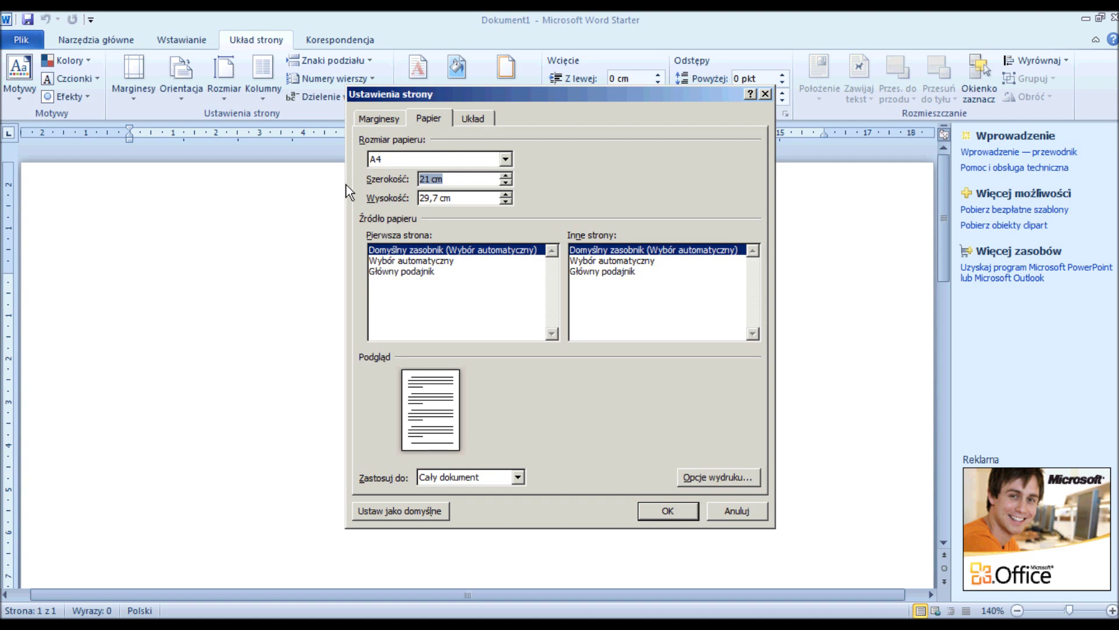
key(End)
Set the paper width to 9,6 cm and the height to 5,6 cm
drag(472, 180, 361, 178)
text(9,6)
key(Tab)
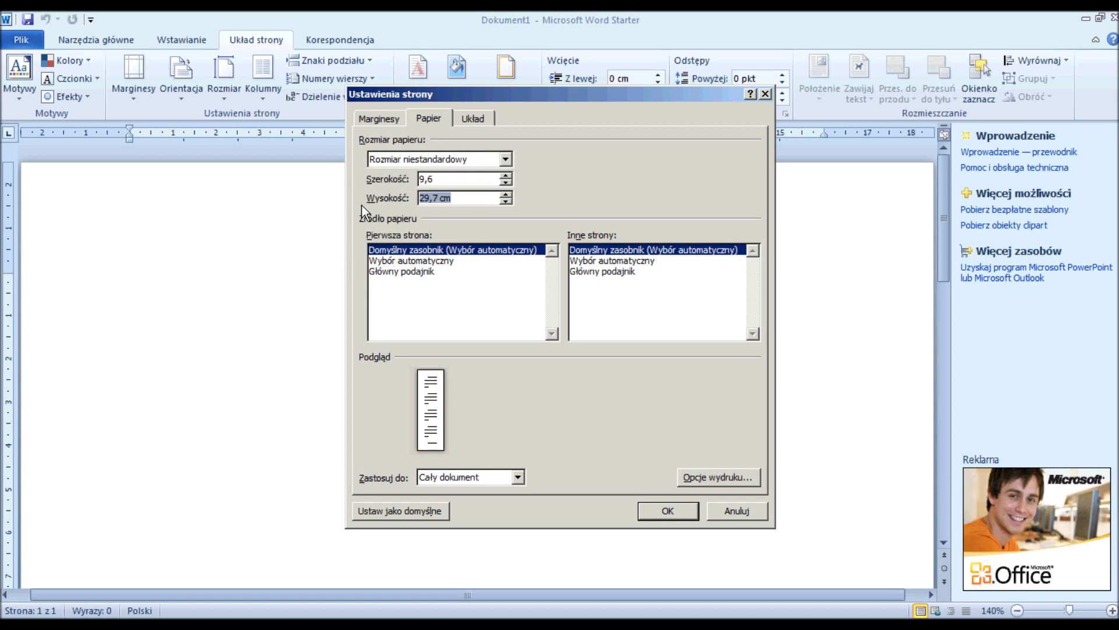
text(5,6)
key(Tab)
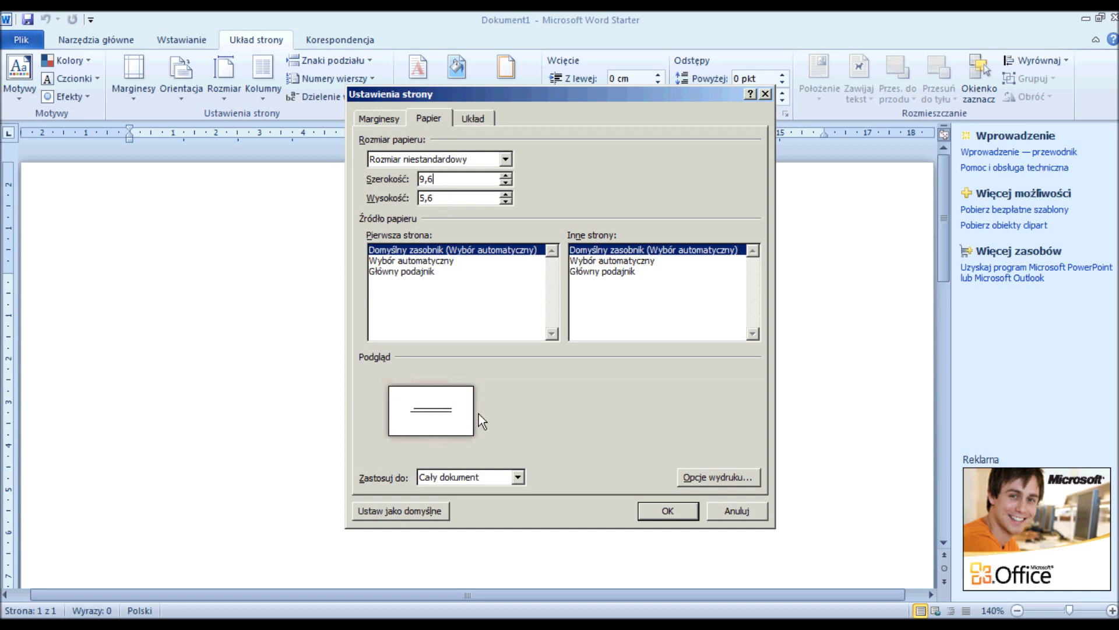
click(473, 117)
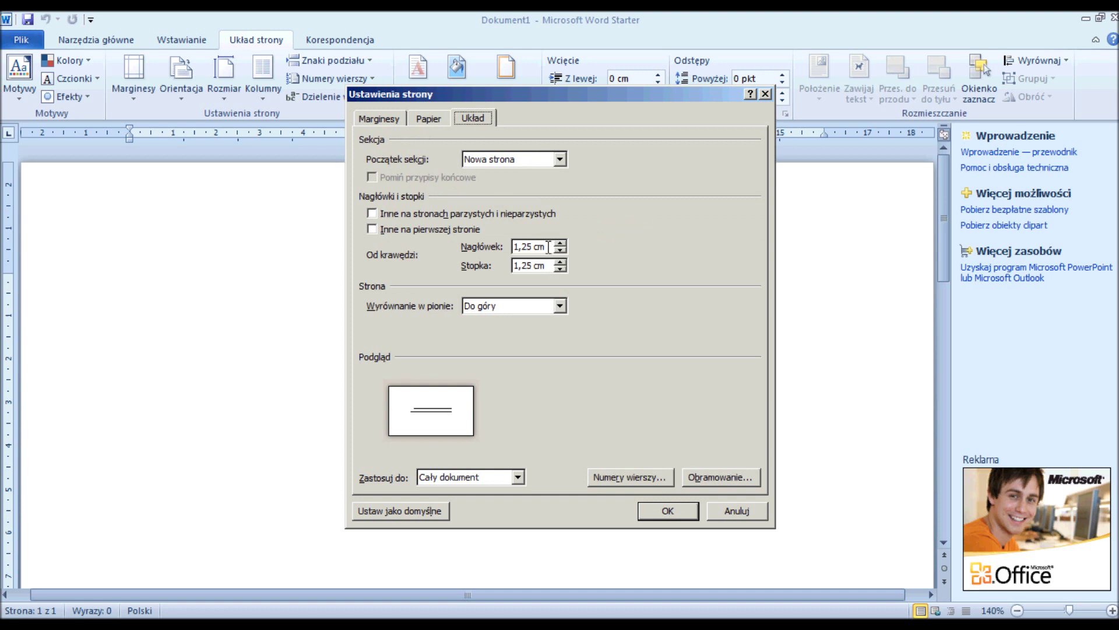
Change the header and footer distances from 1,25 cm to 0 cm
drag(548, 247, 480, 247)
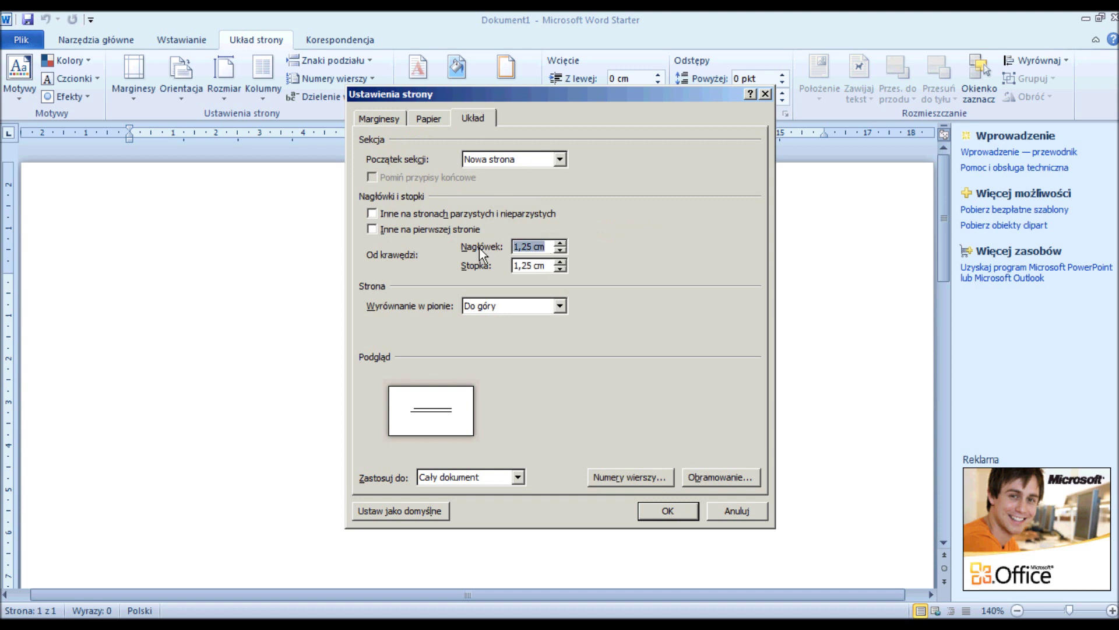
text(0)
drag(548, 264, 489, 263)
text(0)
click(386, 120)
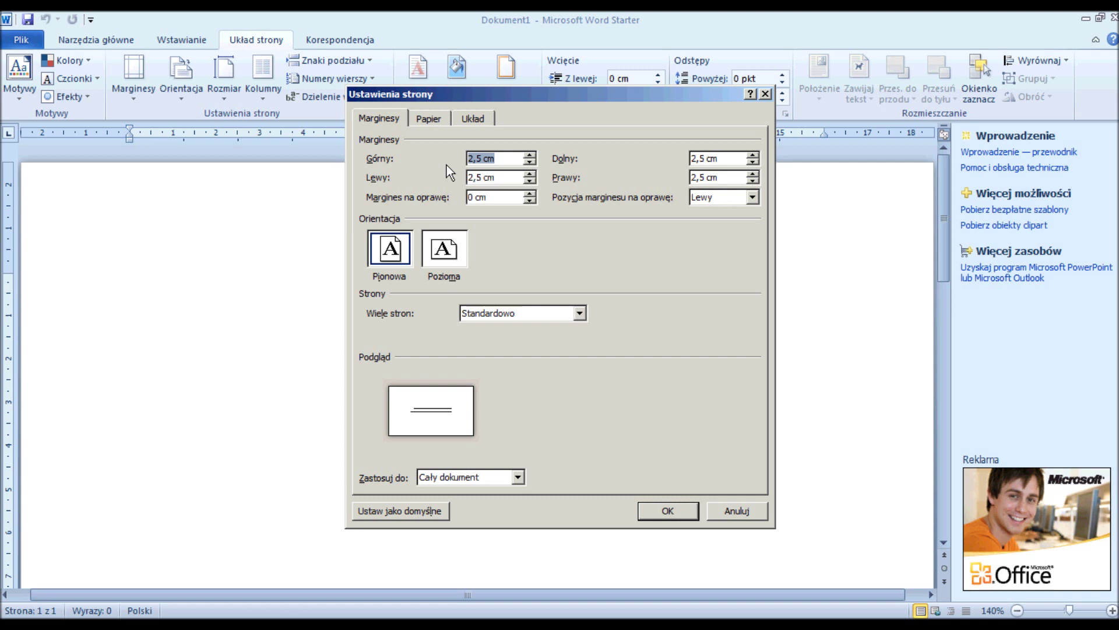
Set the top, left, bottom and right margins to 0,8 cm
text(0)
text(,8)
drag(510, 179, 450, 184)
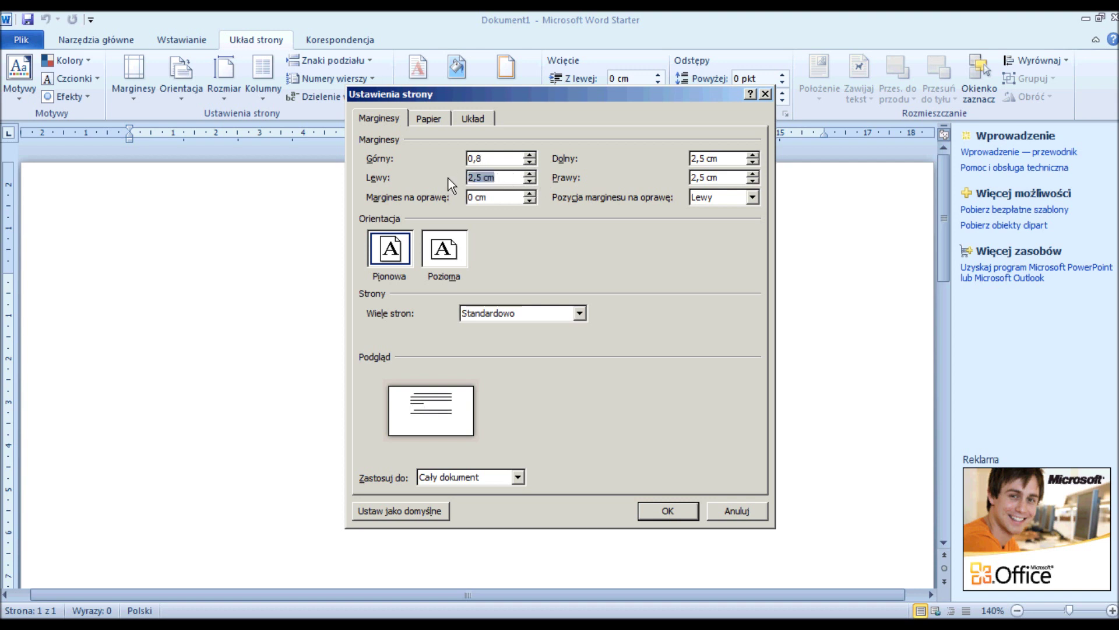
text(0,8)
drag(723, 158, 670, 156)
text(0,8)
drag(720, 177, 588, 186)
text(0,8)
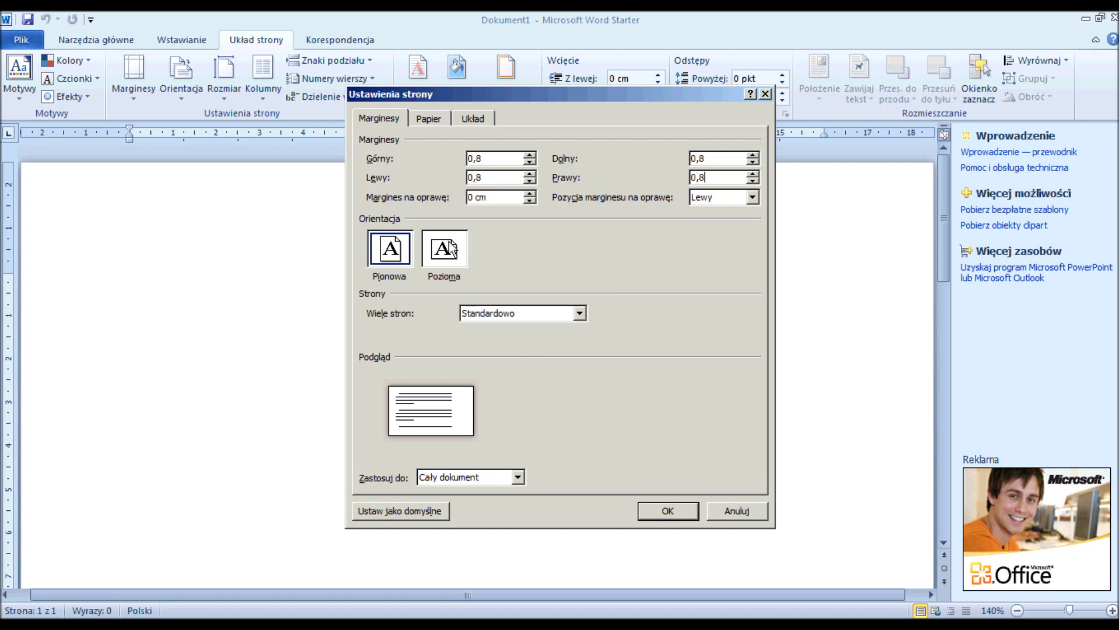
click(507, 178)
Choose landscape (Pozioma) orientation and apply the page setup
click(406, 255)
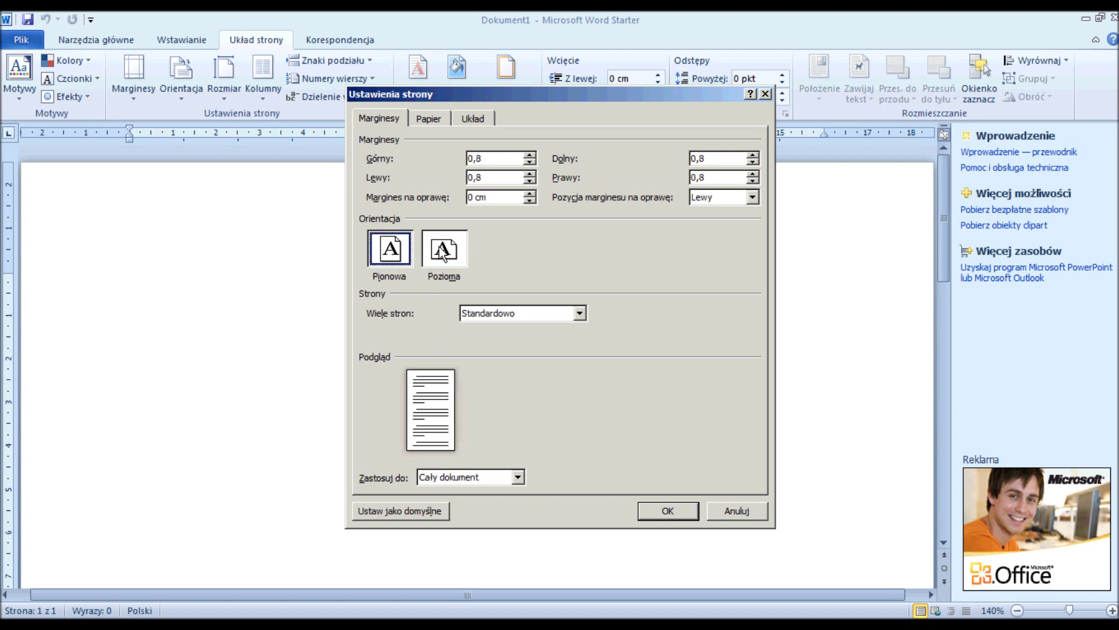
click(443, 252)
click(397, 249)
click(434, 251)
click(390, 249)
click(443, 249)
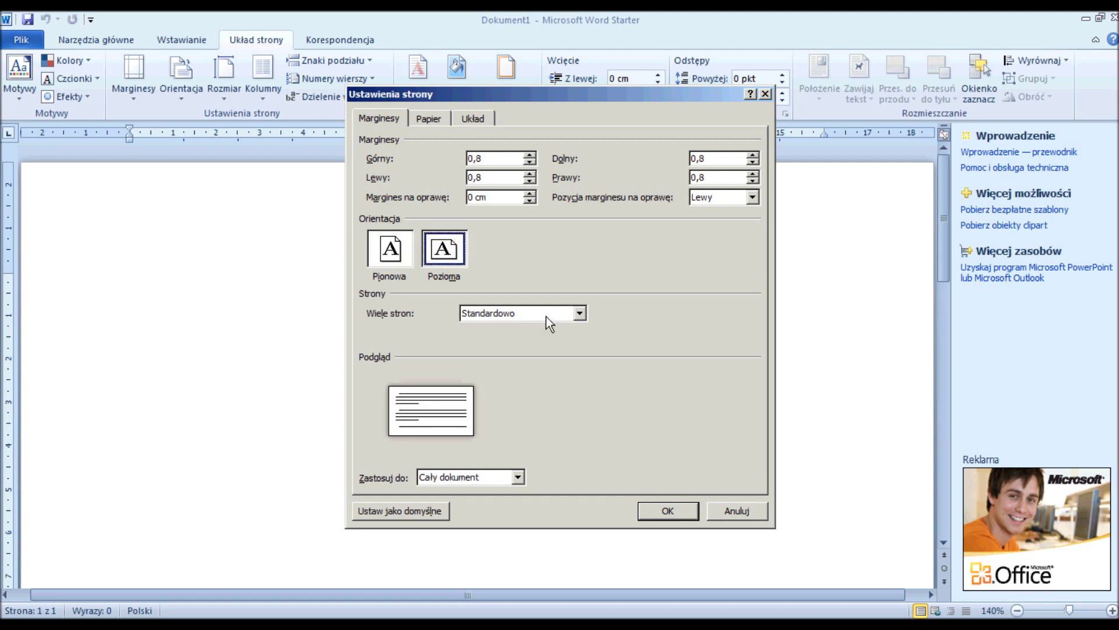
click(655, 511)
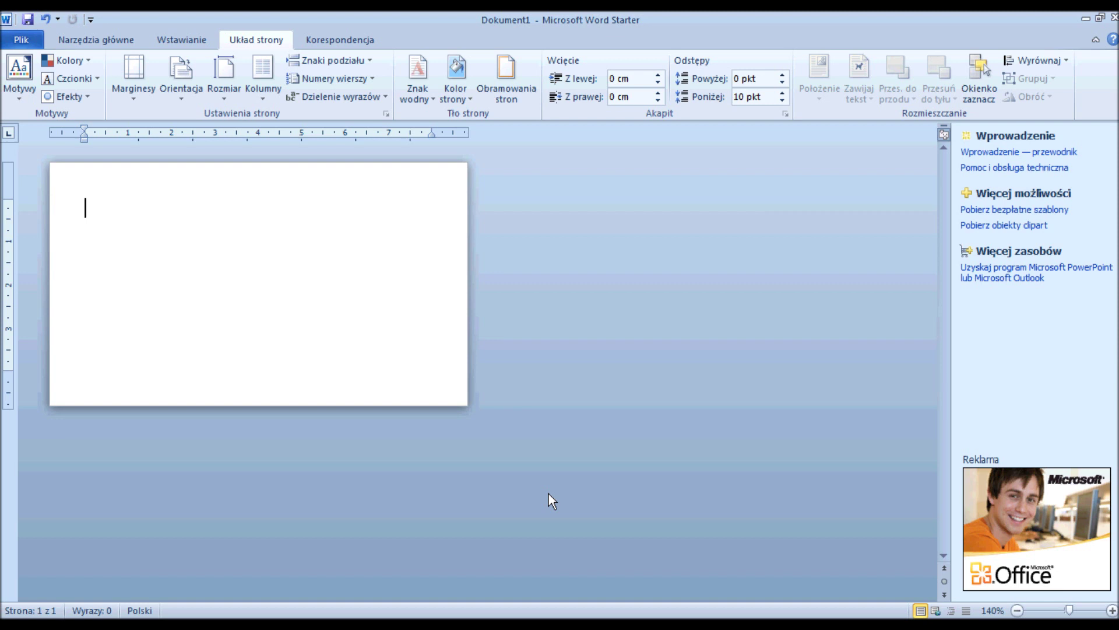
Type the person's name, the title 'Grafik Komputerowy' and the phone number on separate lines
text(Jan Nowak)
key(Return)
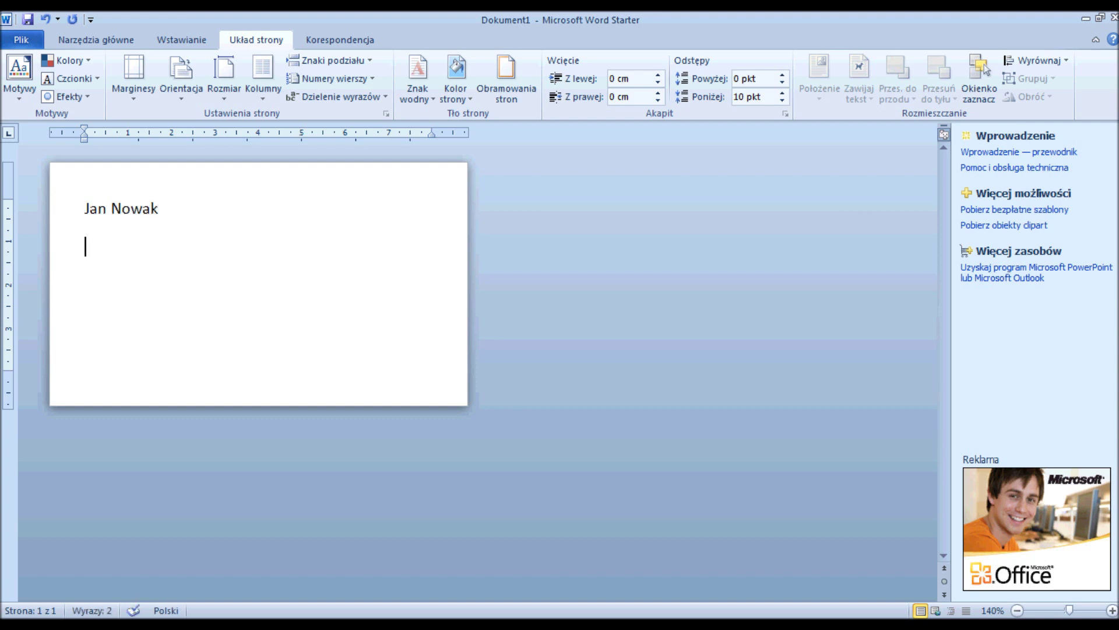
text(Grafik Komputerowy)
key(Return)
key(Return)
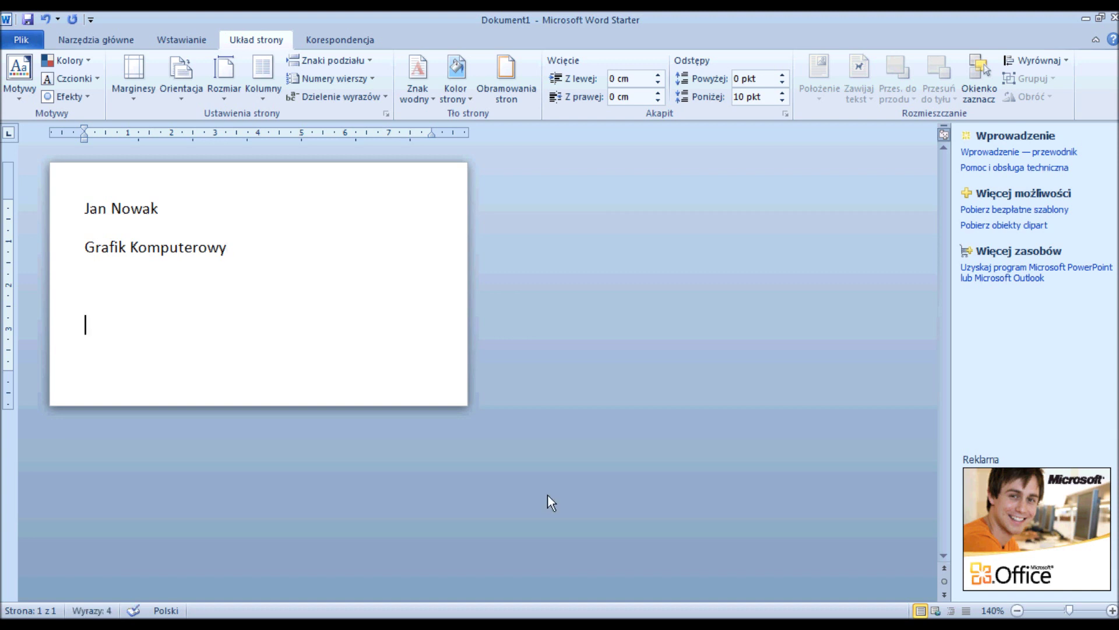
text(Tel)
key(BackSpace)
key(BackSpace)
key(BackSpace)
text(tel.)
text( 987)
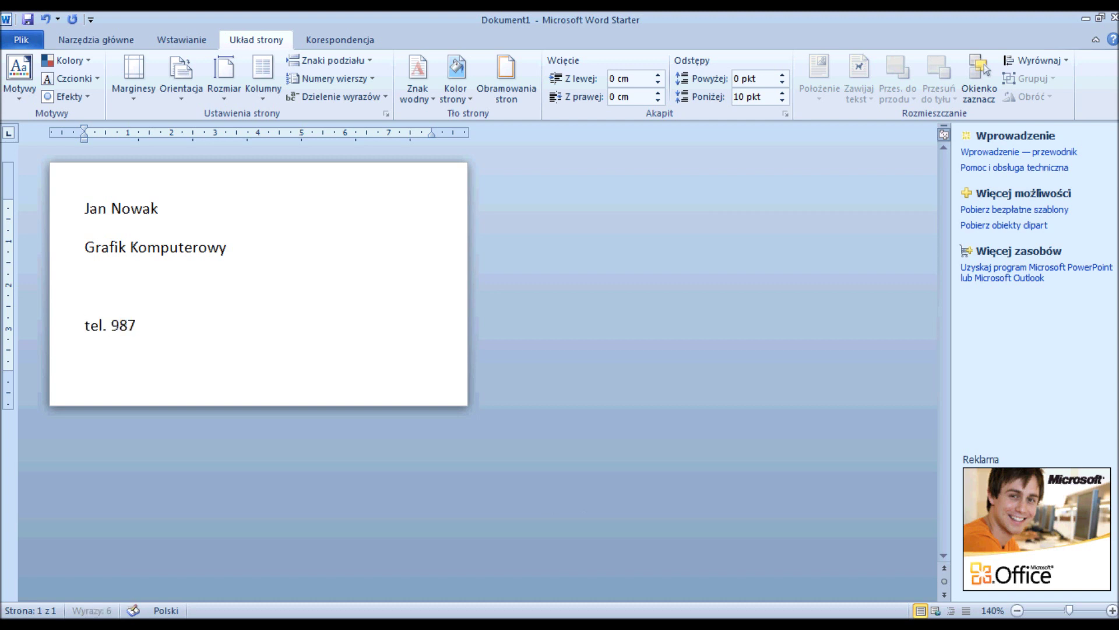
text( 654 321)
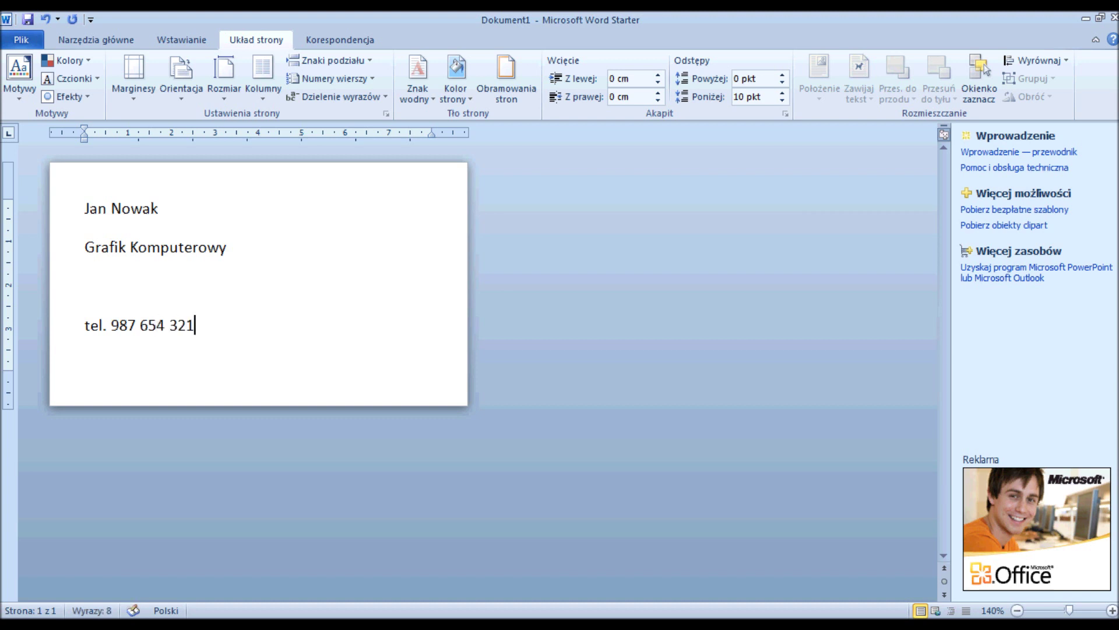
Add the e-mail address and website as plain text, undoing auto-hyperlinks, then select all
key(ctrl+Return)
text(e-mail:)
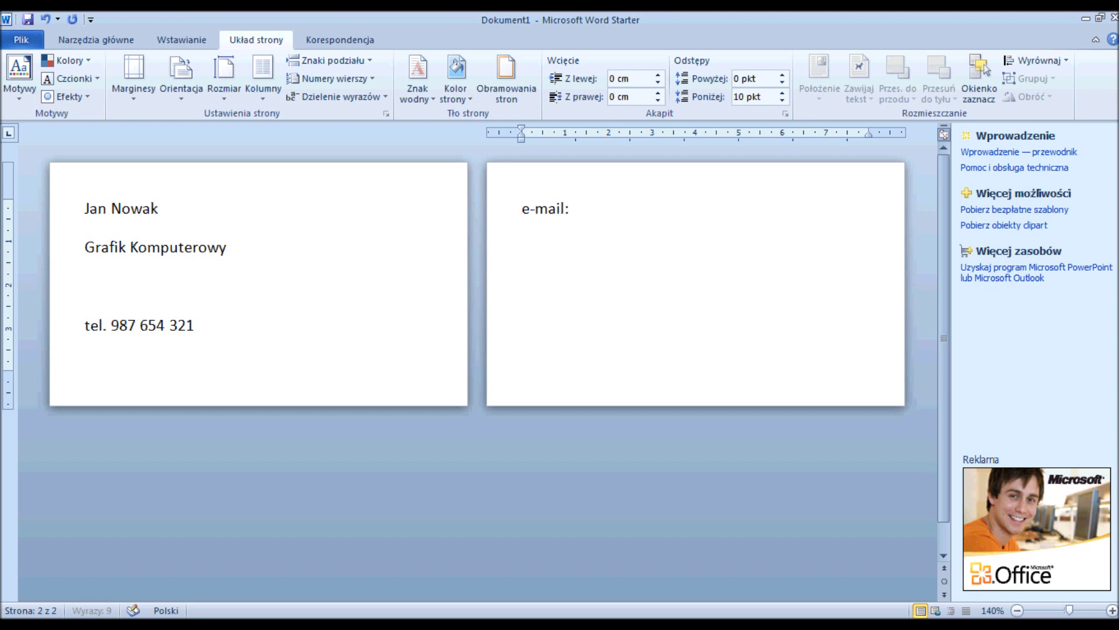
text( jan.nowak@domena.pl)
key(Return)
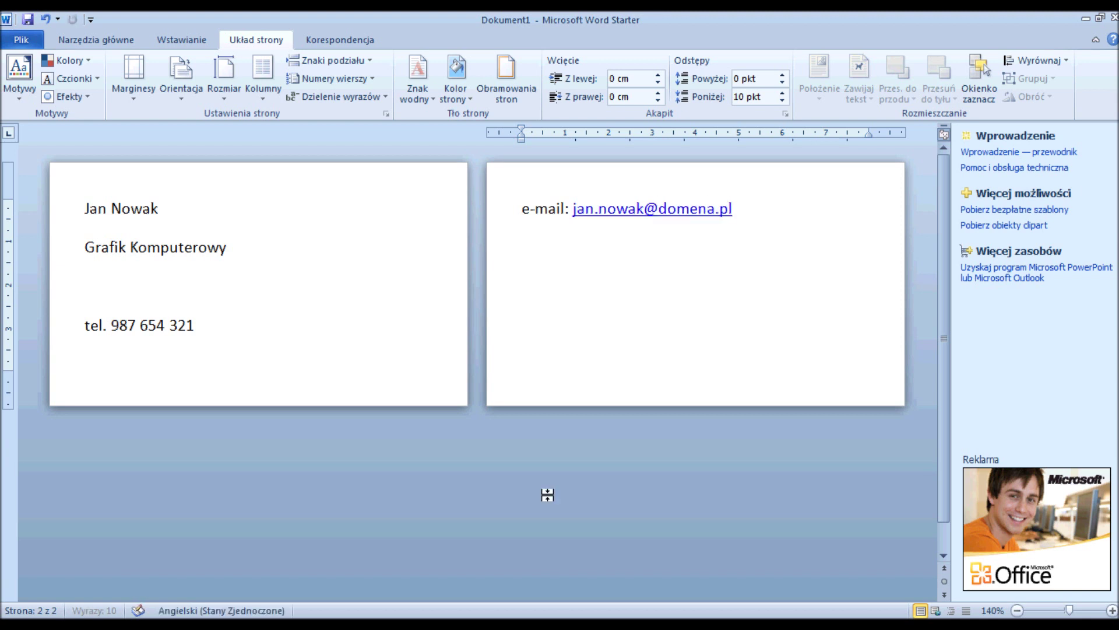
key(ctrl+z)
key(Return)
key(BackSpace)
text(www.)
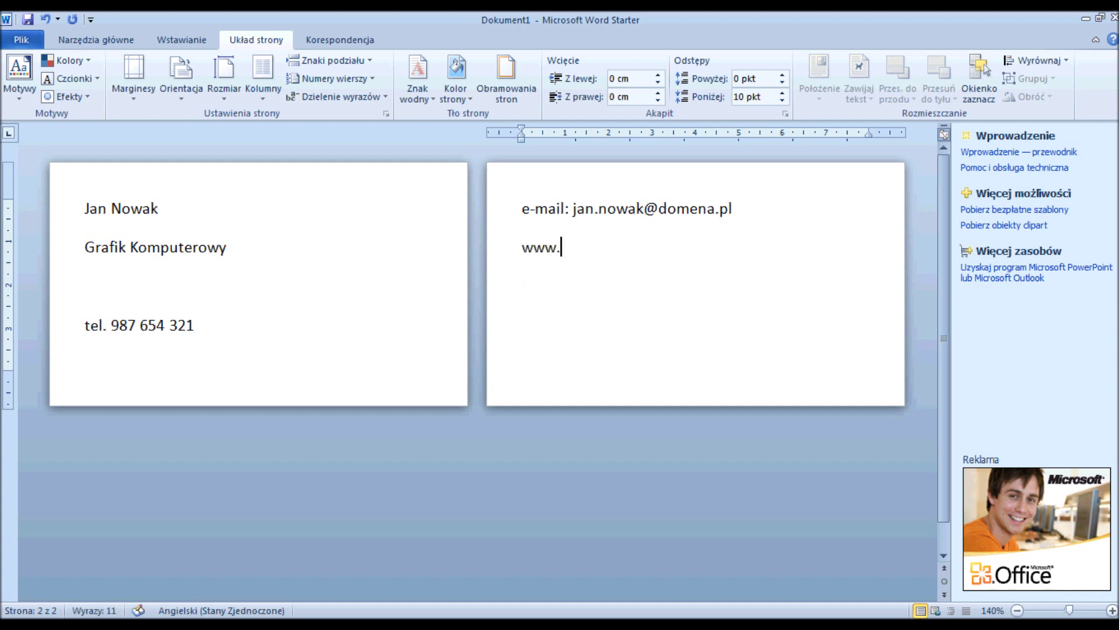
text(domena.pl)
key(ctrl+z)
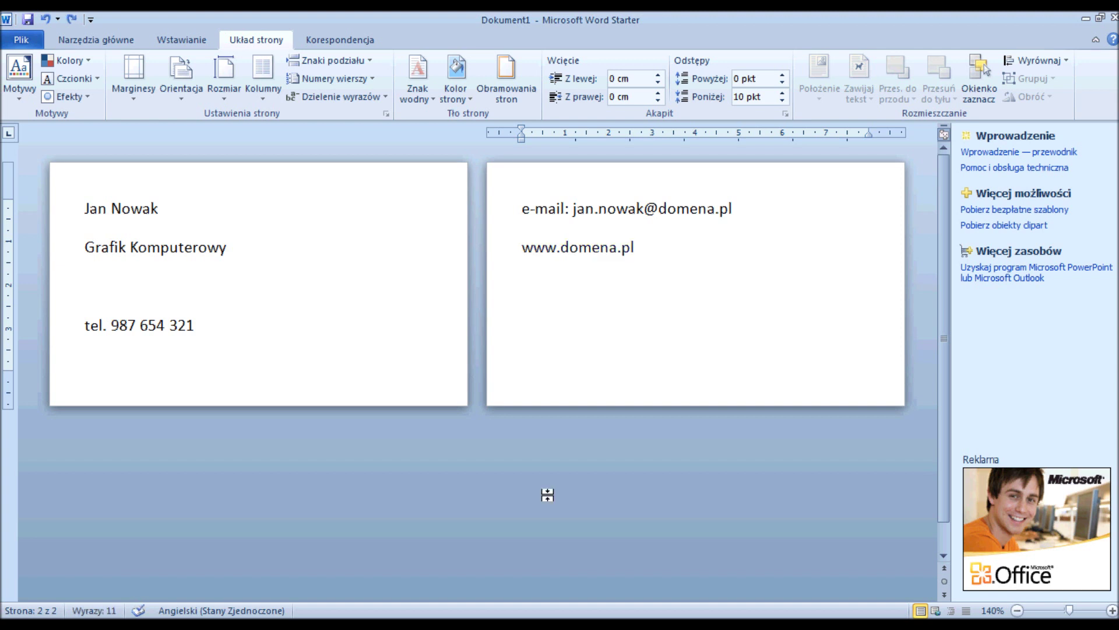
key(ctrl+a)
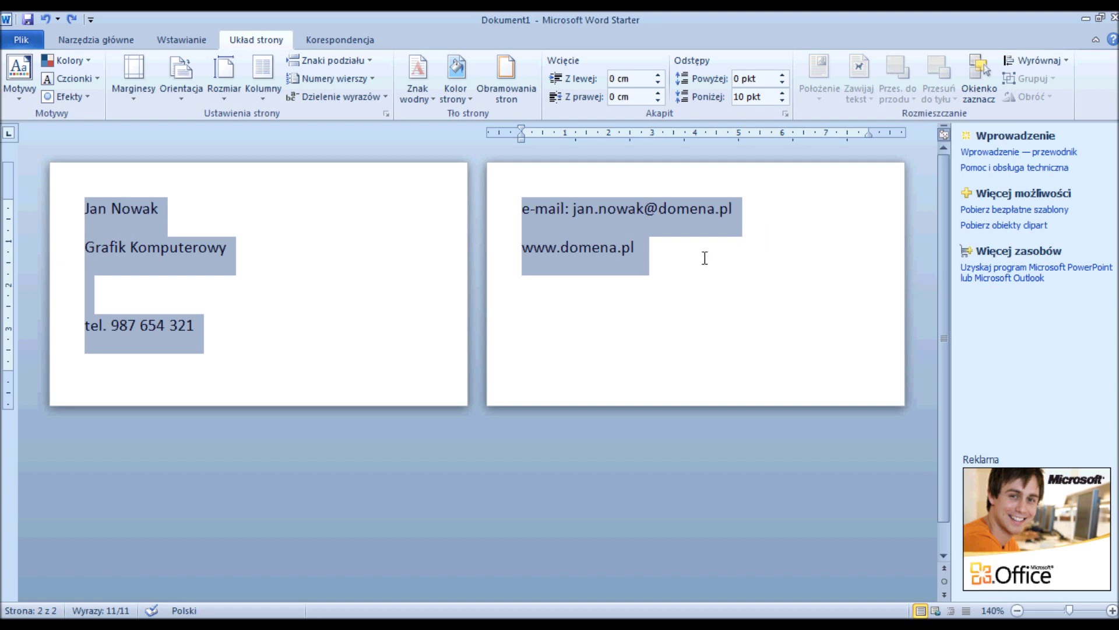
Apply the Bez odstępów style to all the text and add blank lines above the name
click(114, 42)
click(629, 74)
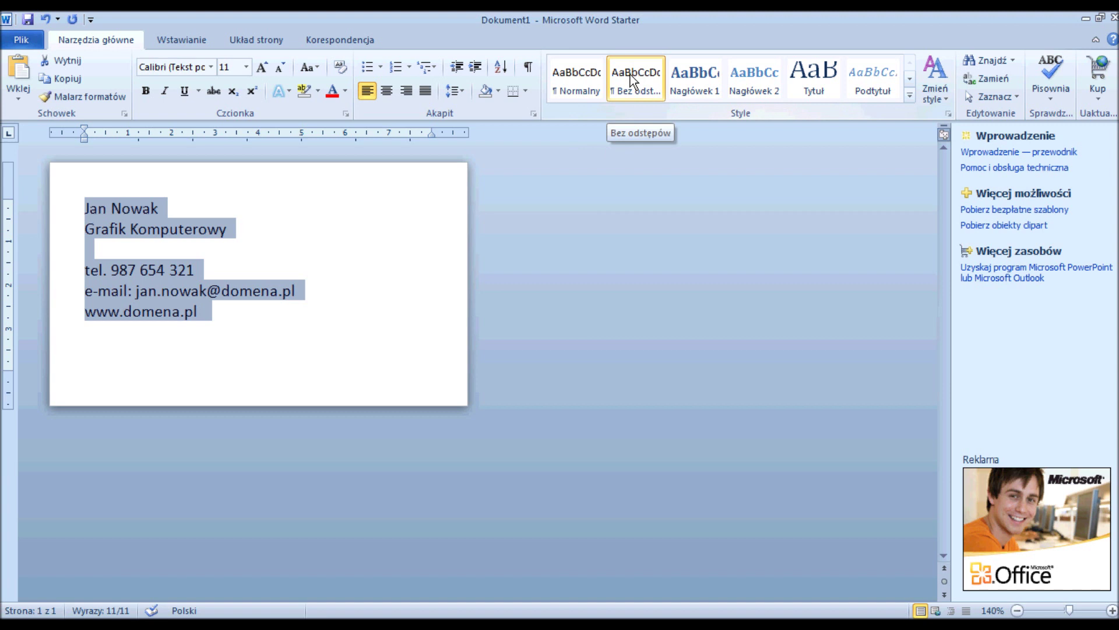
click(312, 291)
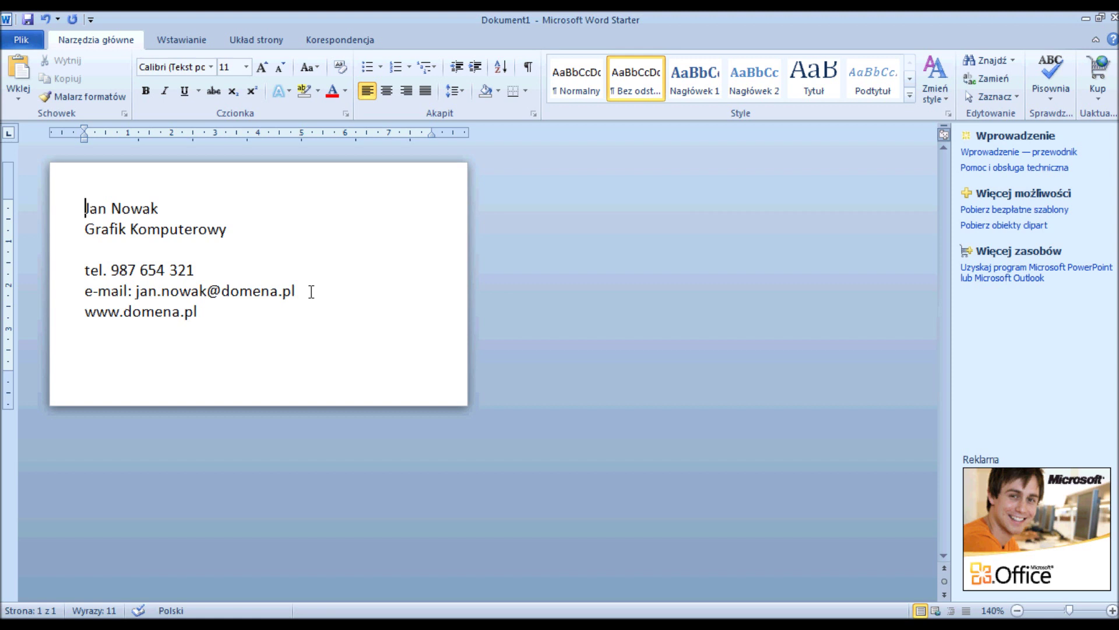
key(Return)
key(Return)
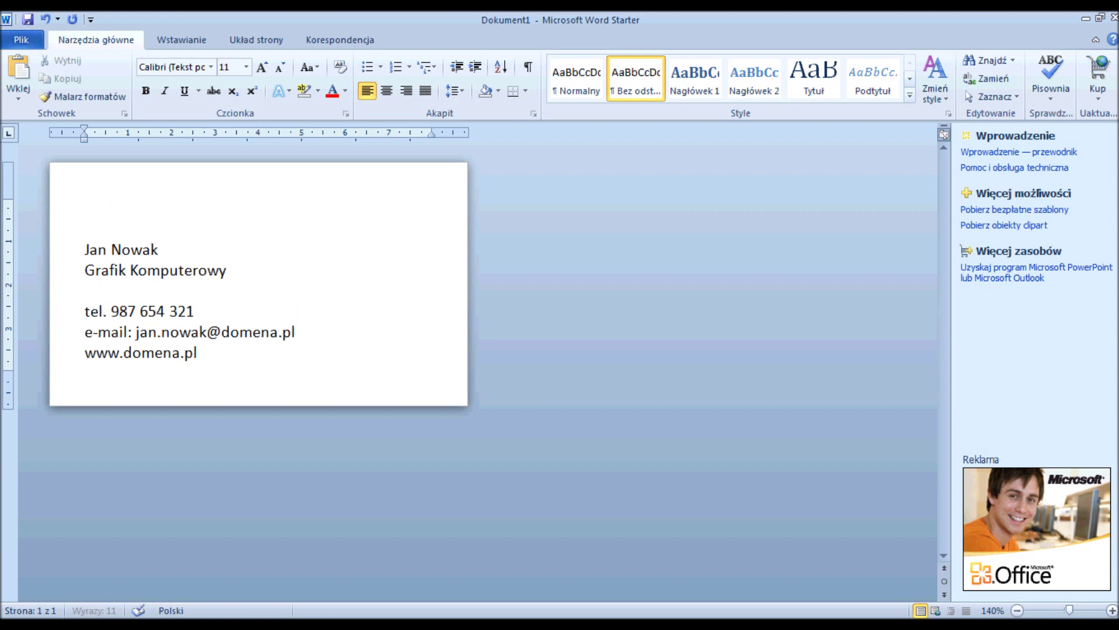
triple_click(169, 250)
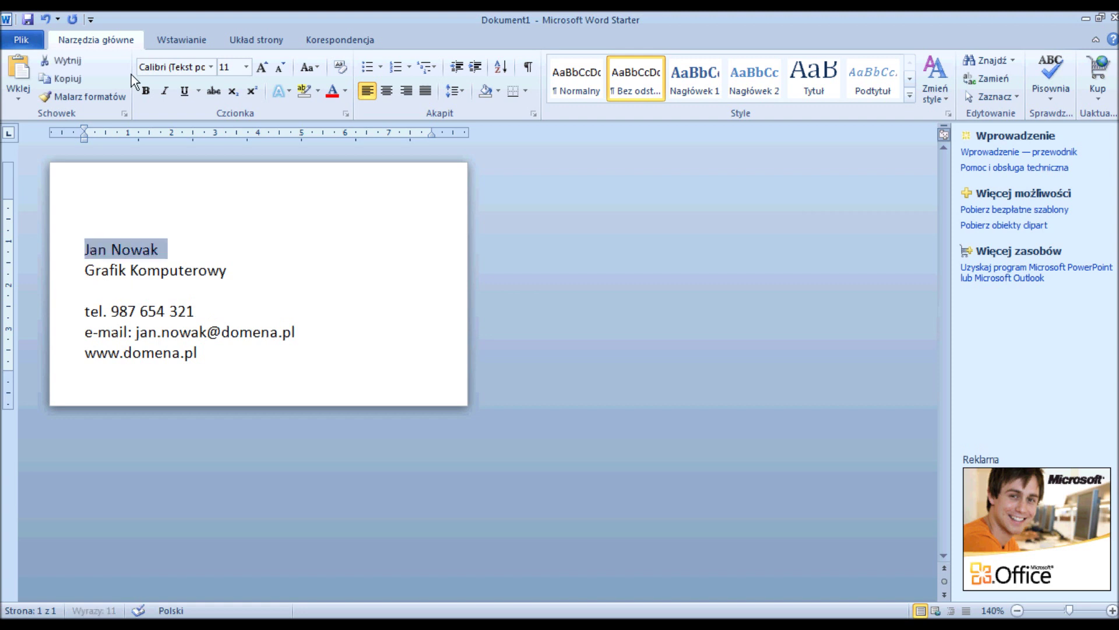
Make the name bold at 12 pt and shrink the 'Grafik Komputerowy' line
click(146, 89)
click(246, 67)
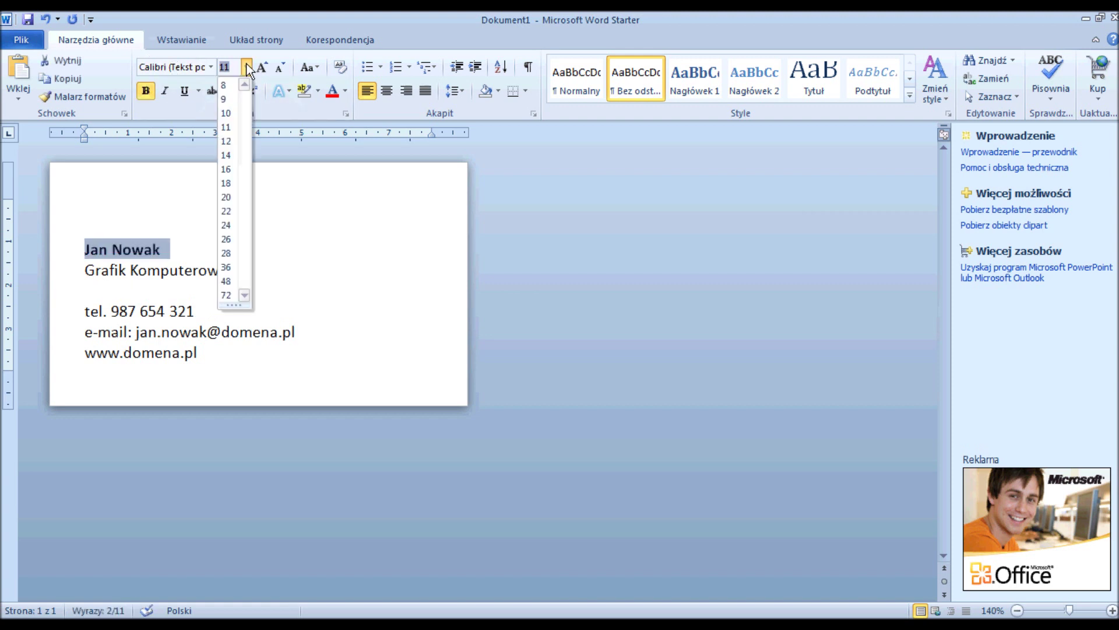
click(229, 140)
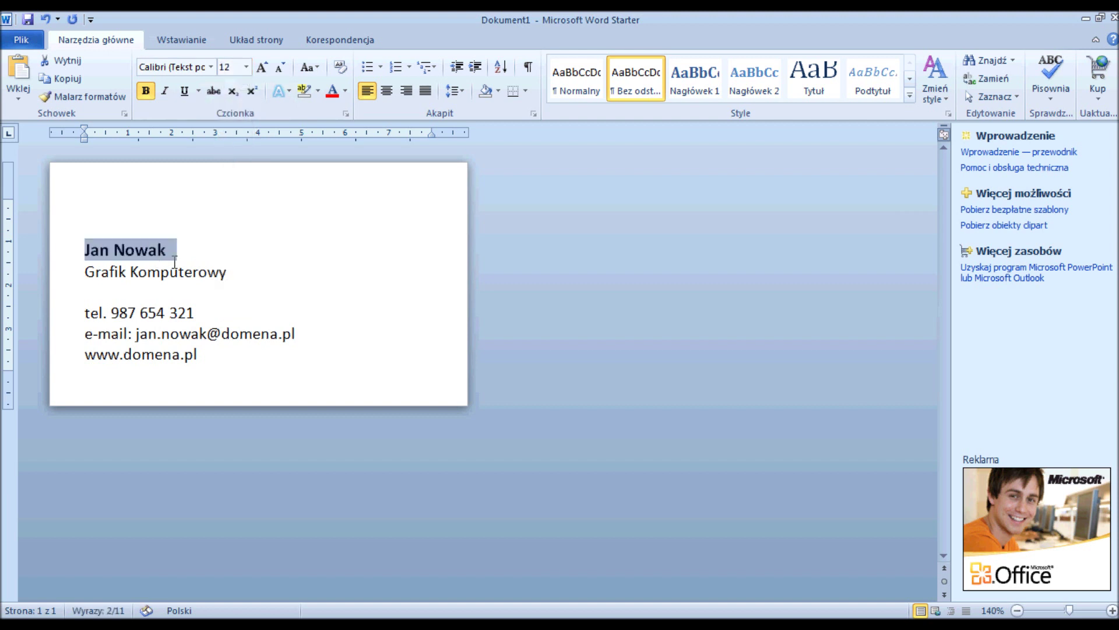
triple_click(233, 269)
click(246, 66)
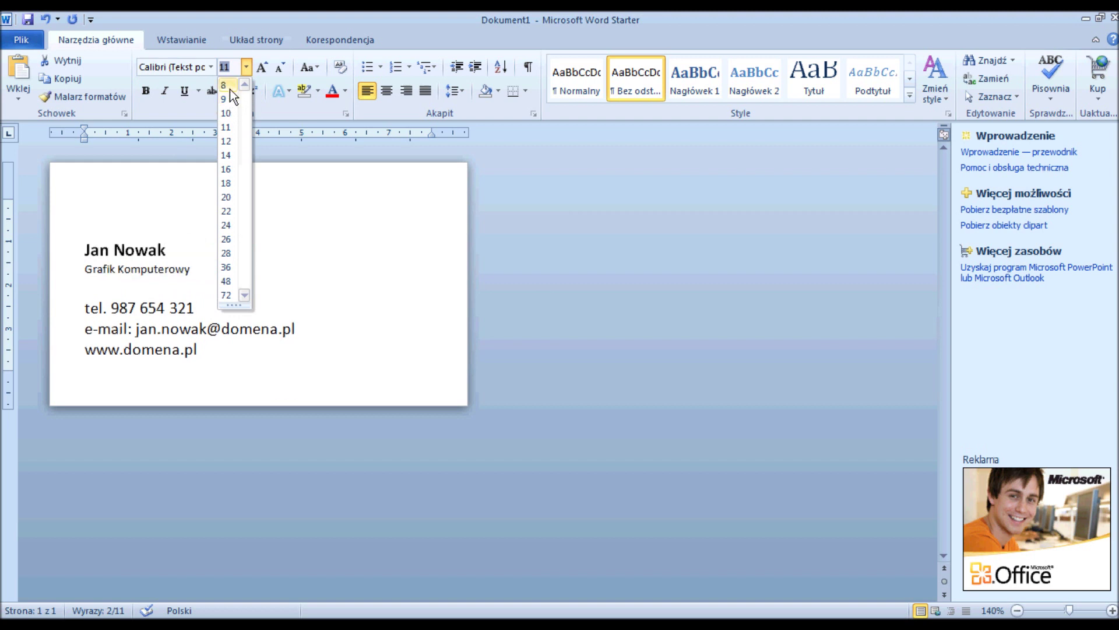
click(225, 114)
click(201, 308)
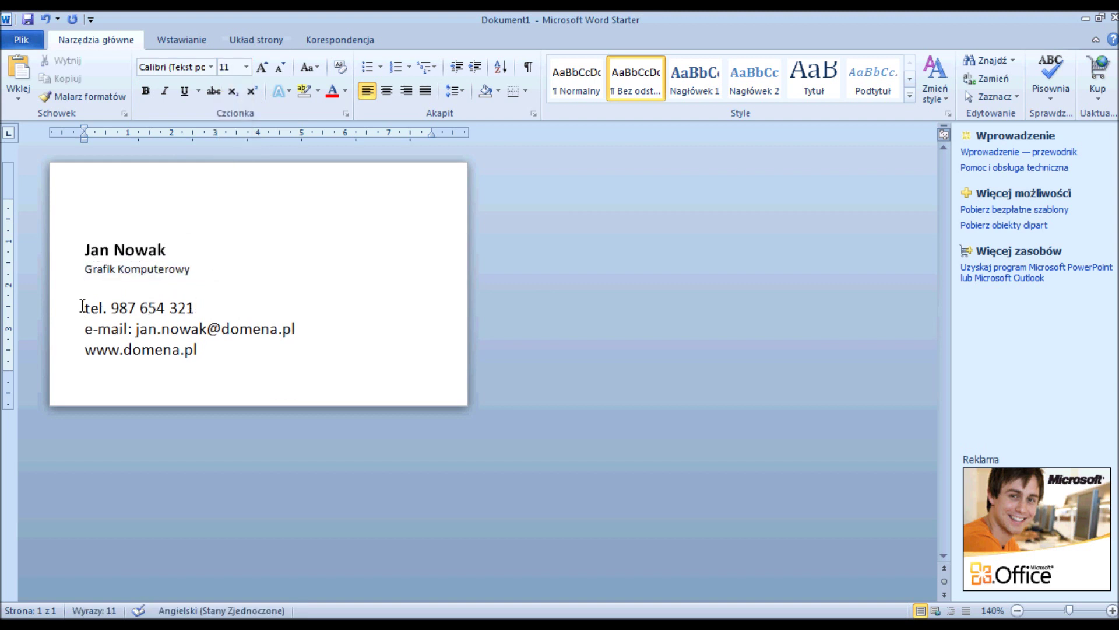
Set the three contact lines to 10 pt and centre all the card text
drag(84, 307, 209, 352)
click(246, 67)
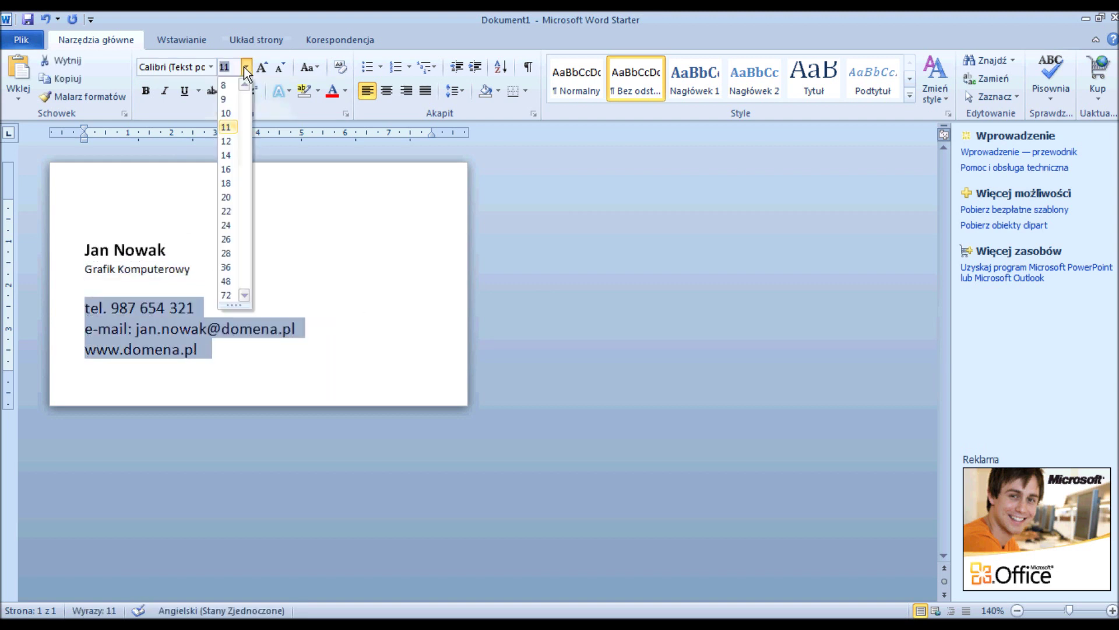
click(232, 112)
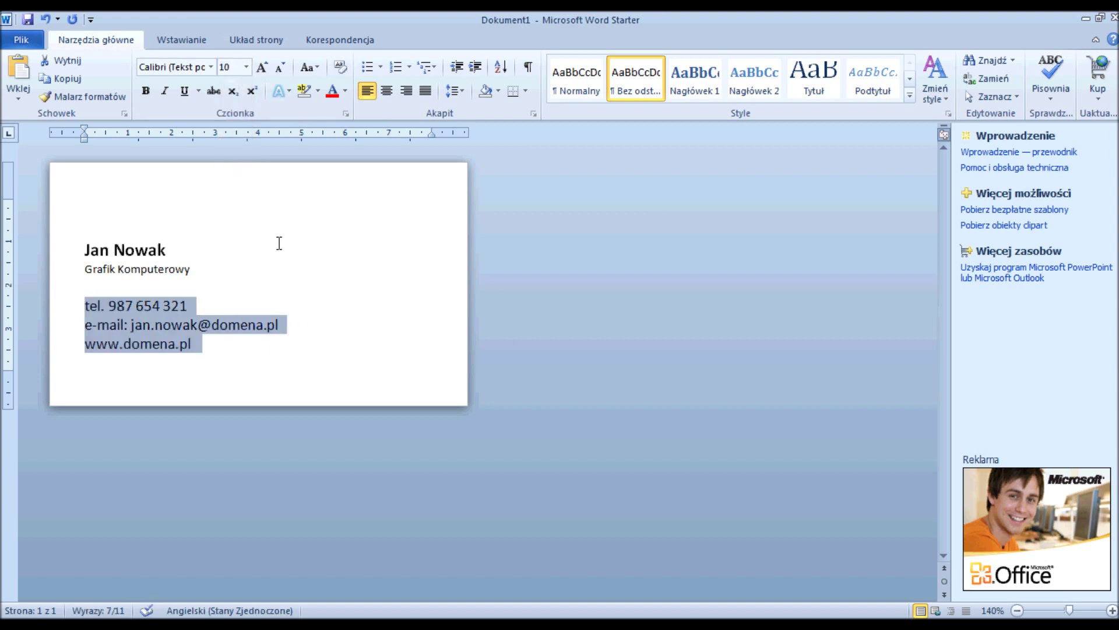
click(177, 363)
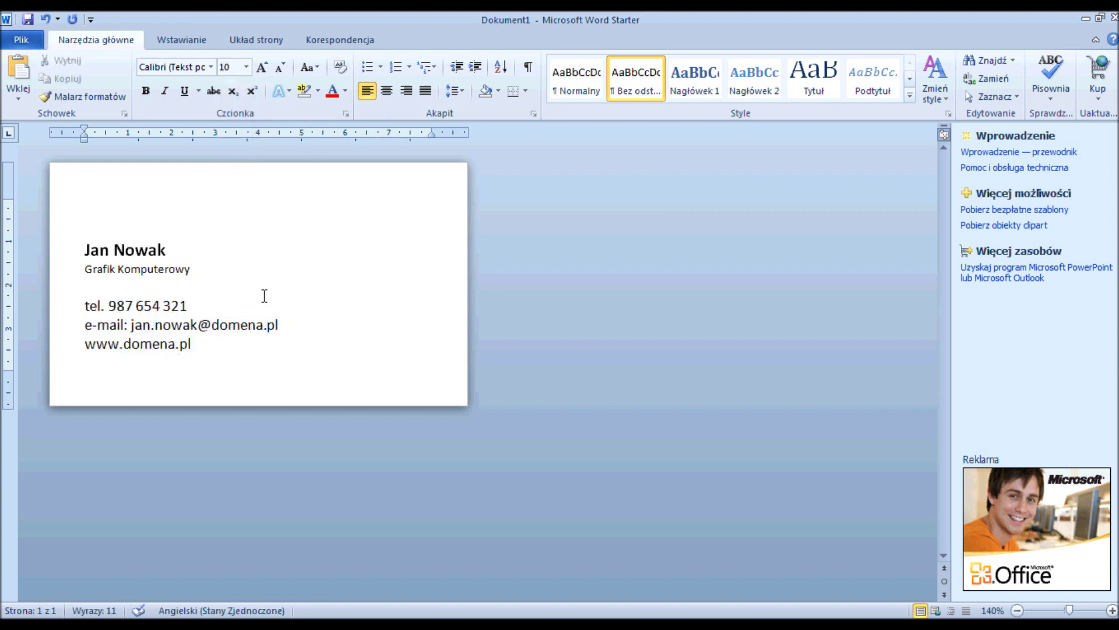
key(ctrl+a)
click(386, 88)
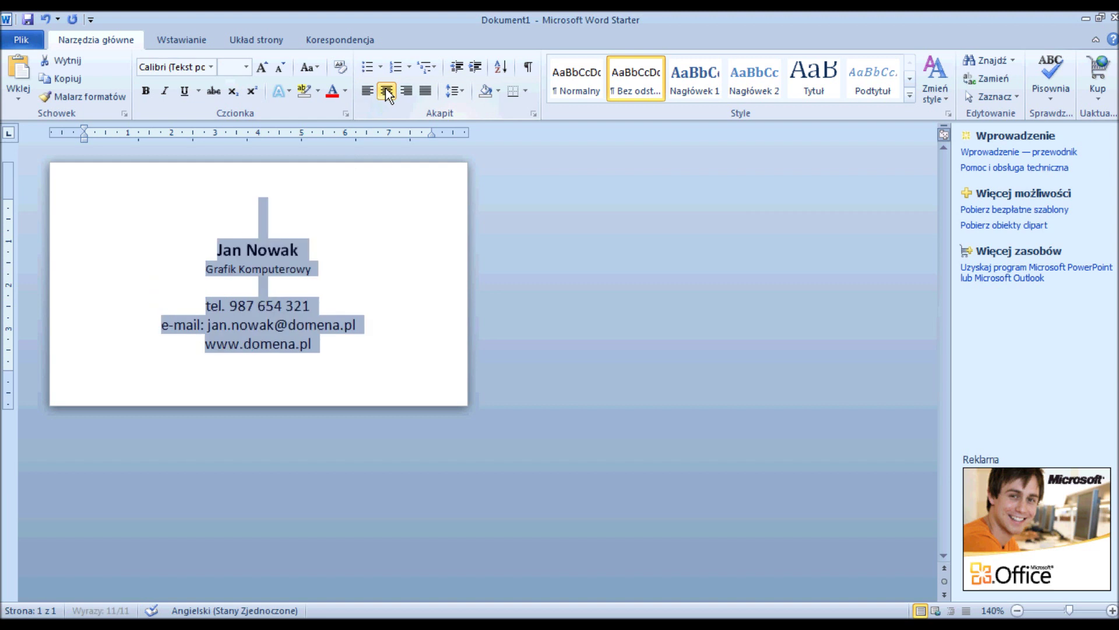
click(313, 286)
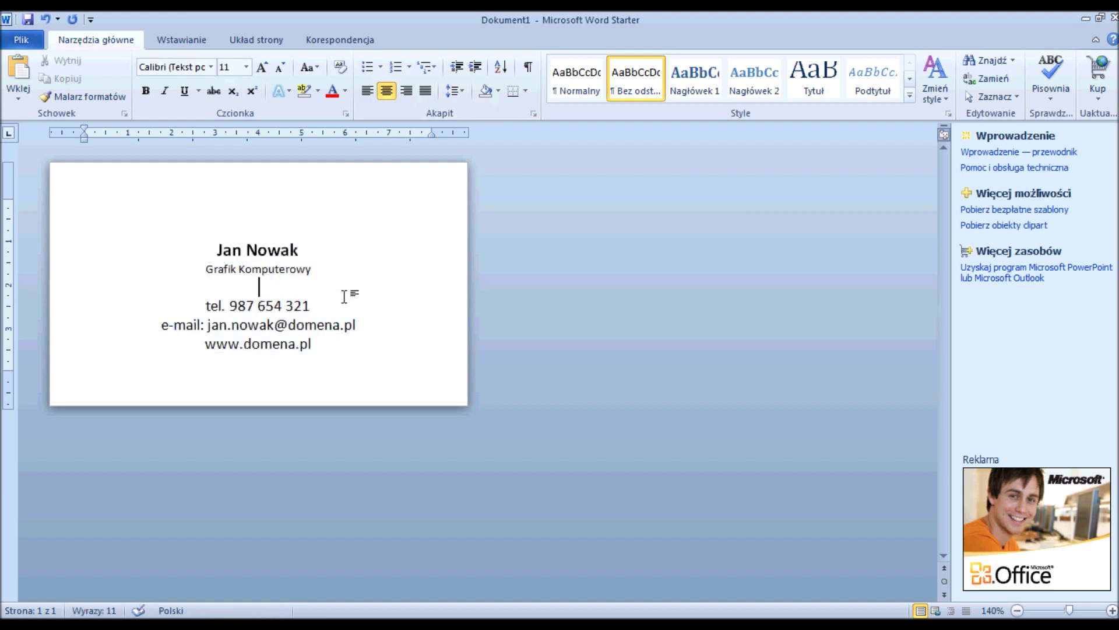
Enlarge the name to 14 pt and try 10 pt for the job title, undoing that change
drag(321, 345, 205, 304)
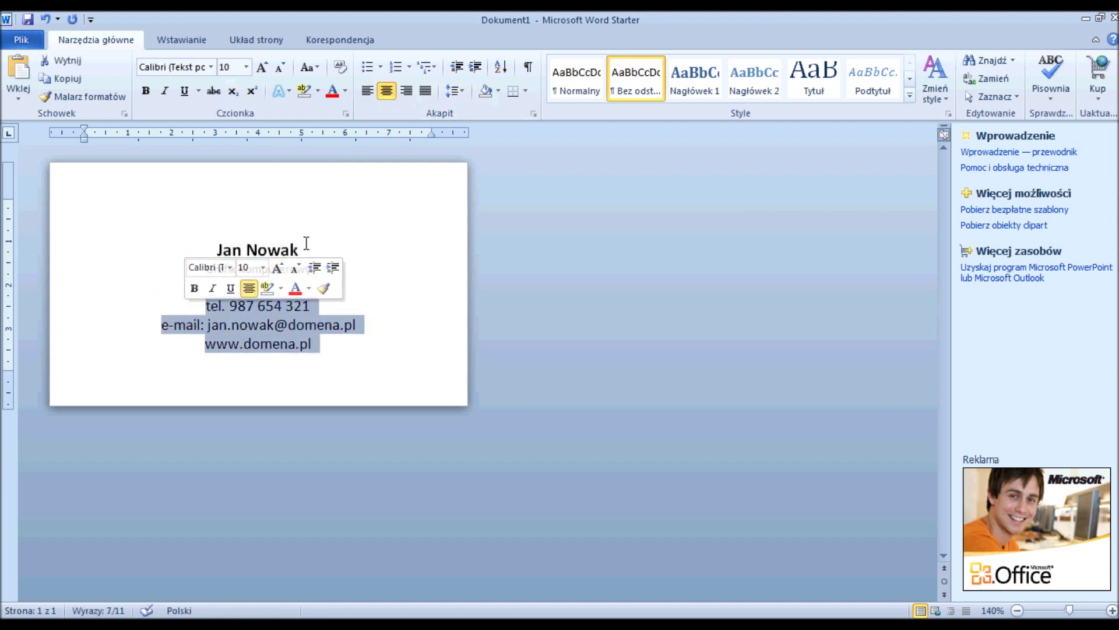
drag(309, 250, 217, 250)
click(245, 68)
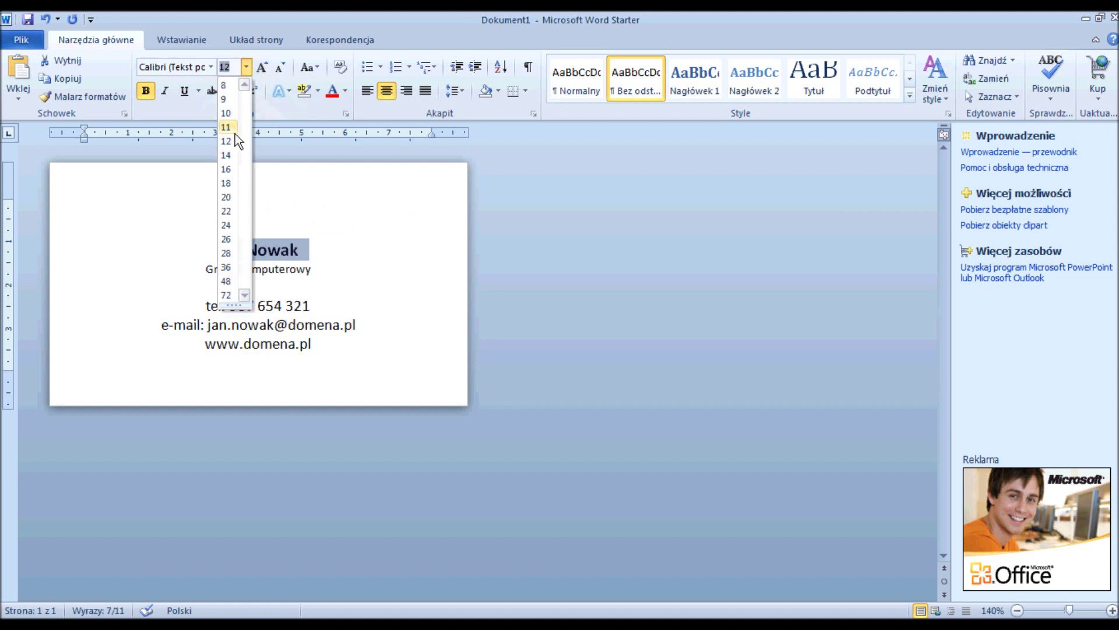
click(230, 156)
click(313, 271)
drag(313, 271, 206, 272)
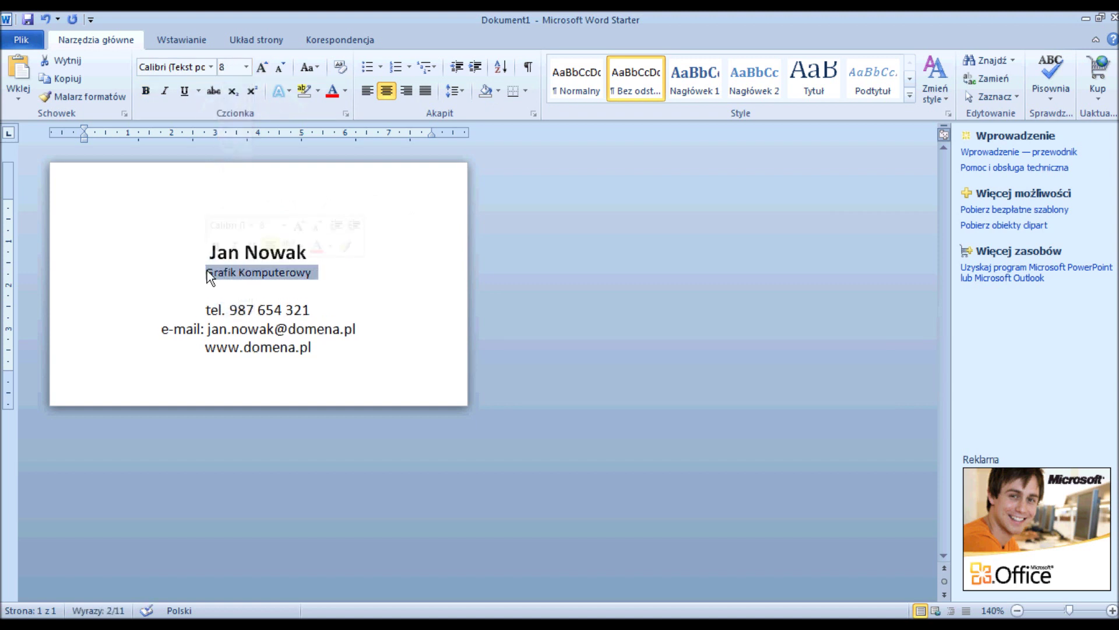
click(245, 67)
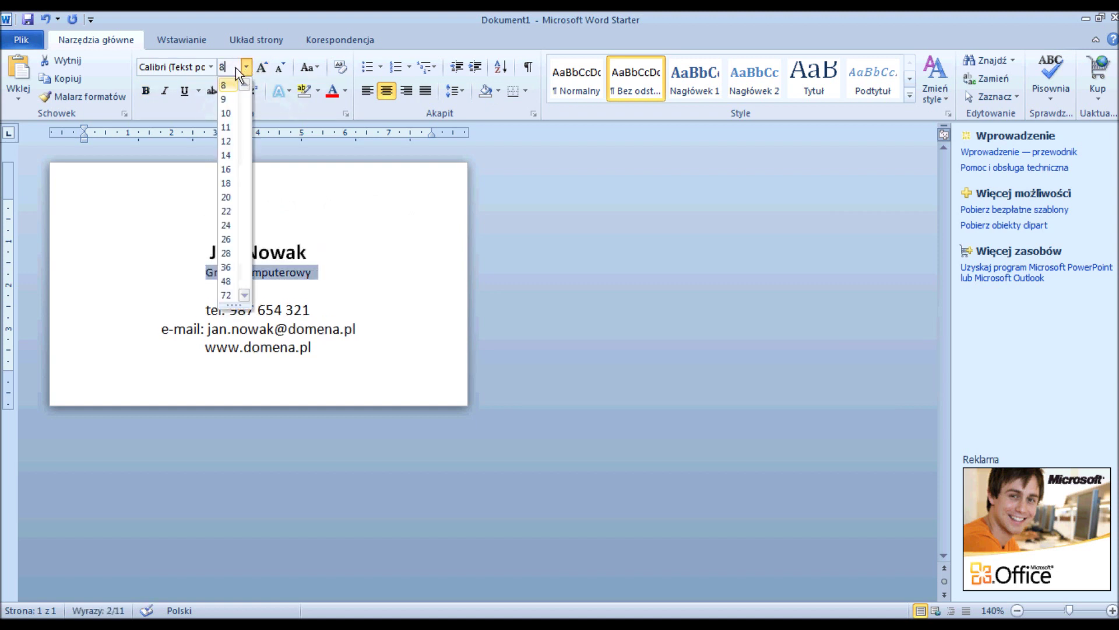
text(10)
key(Return)
click(343, 313)
key(ctrl+z)
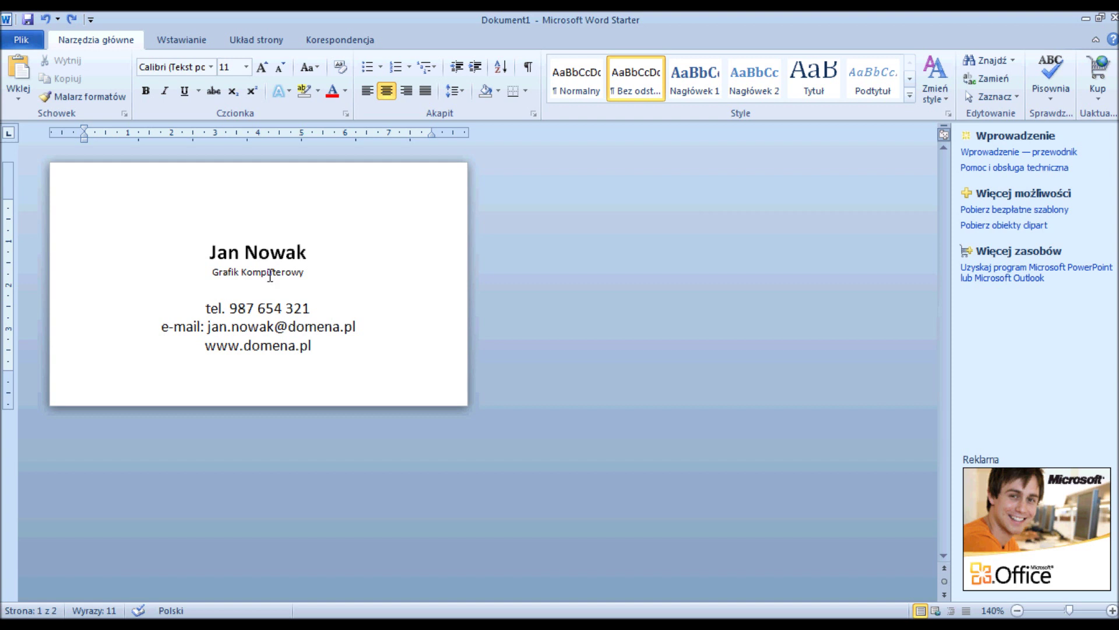
click(346, 339)
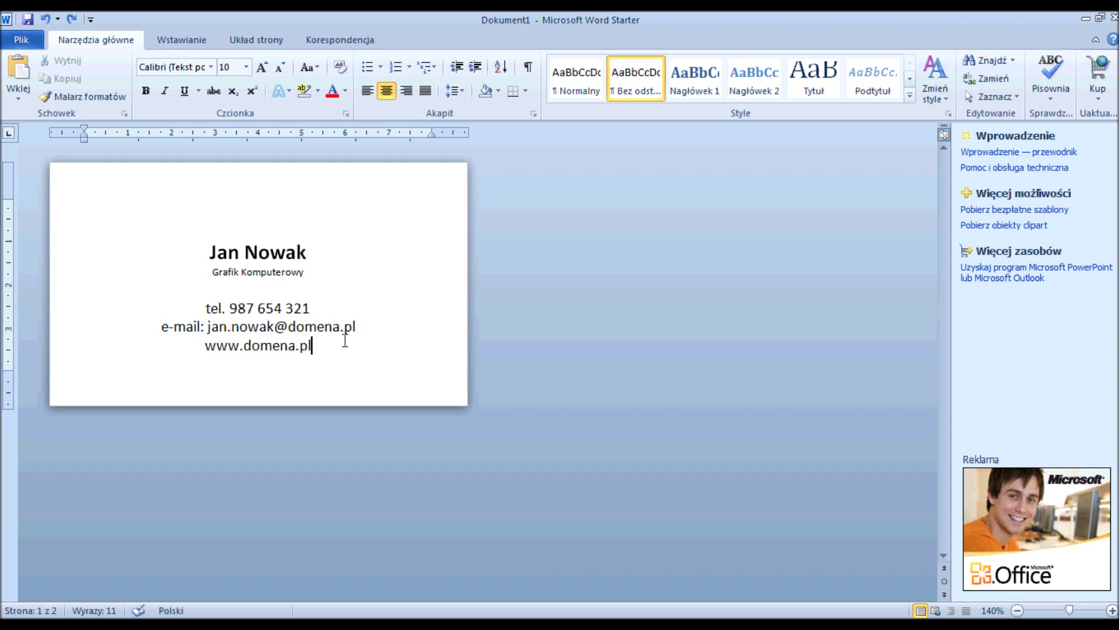
Apply a dark navy page colour, checking its RGB 36/63/96 values in Więcej kolorów
click(252, 39)
click(458, 97)
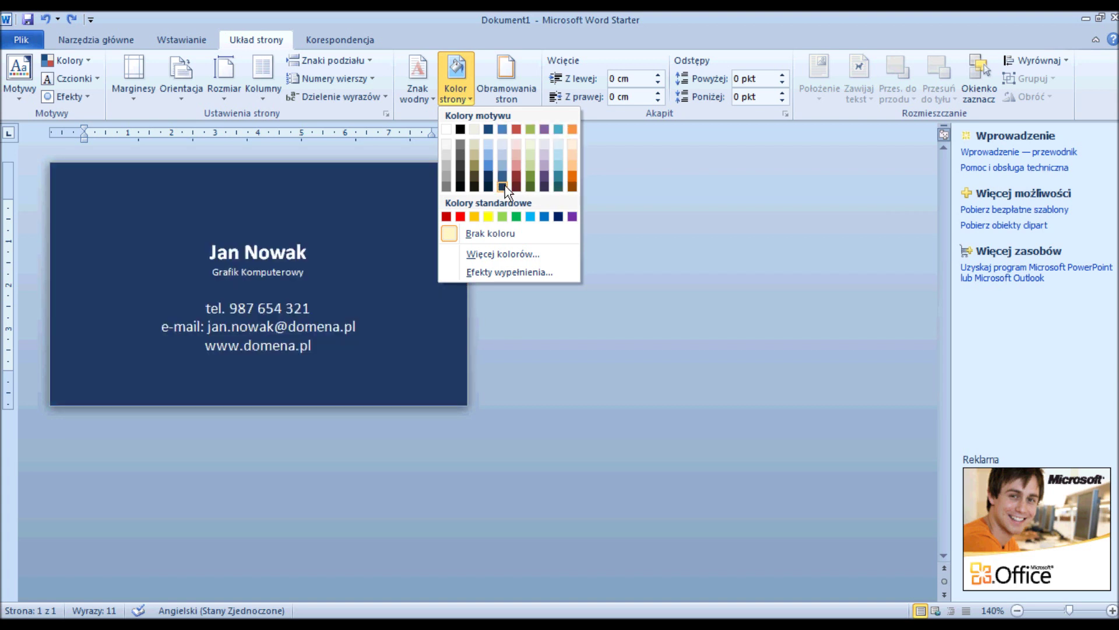
click(504, 185)
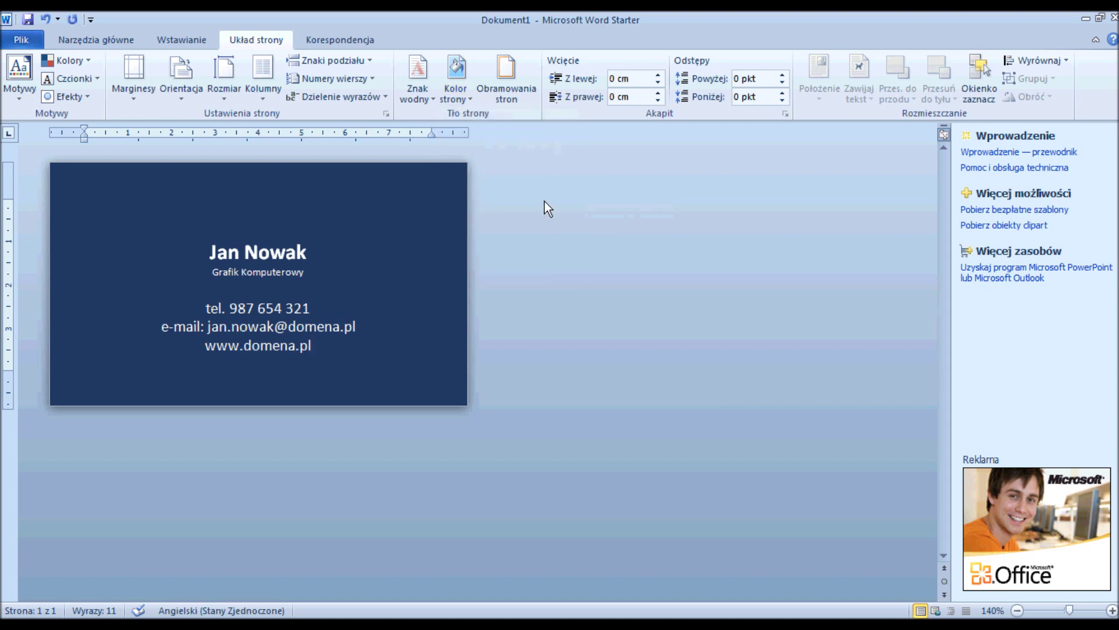
click(469, 103)
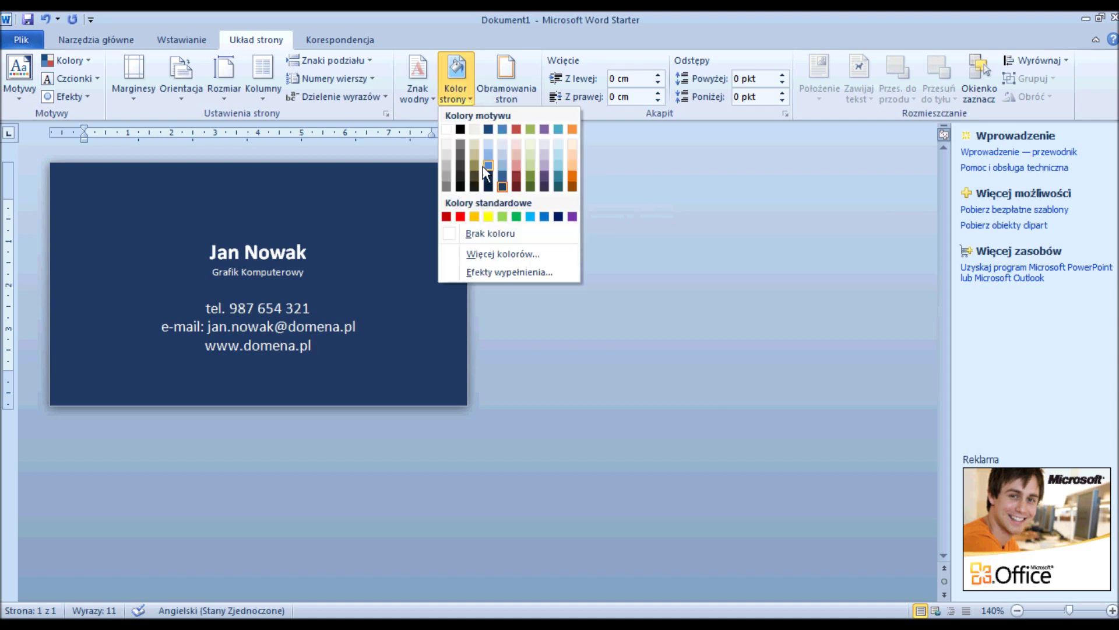
click(512, 254)
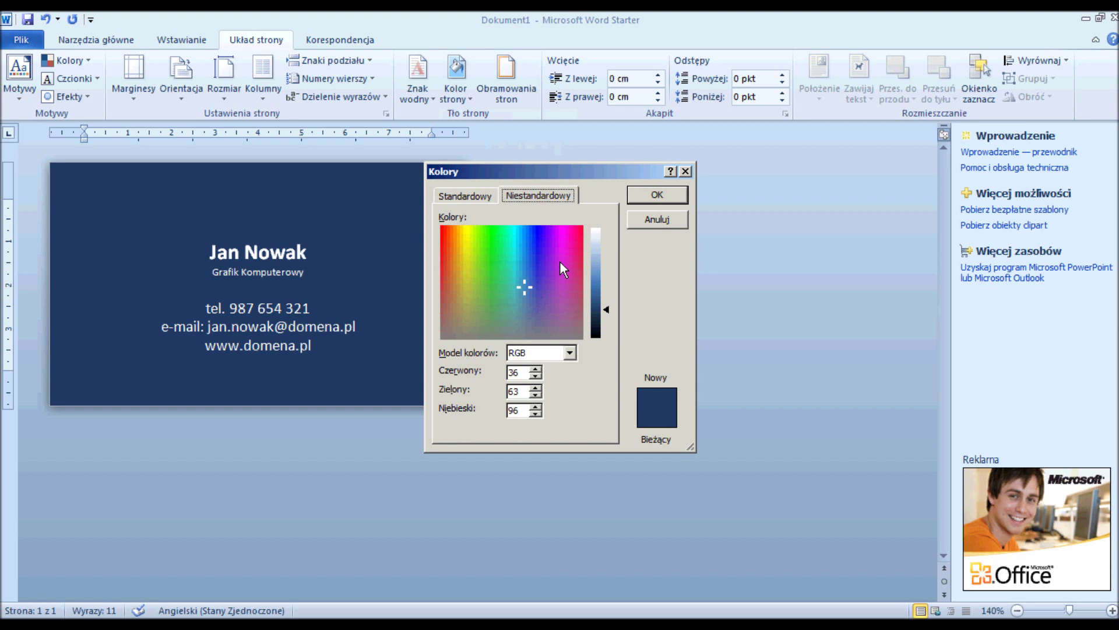
click(570, 354)
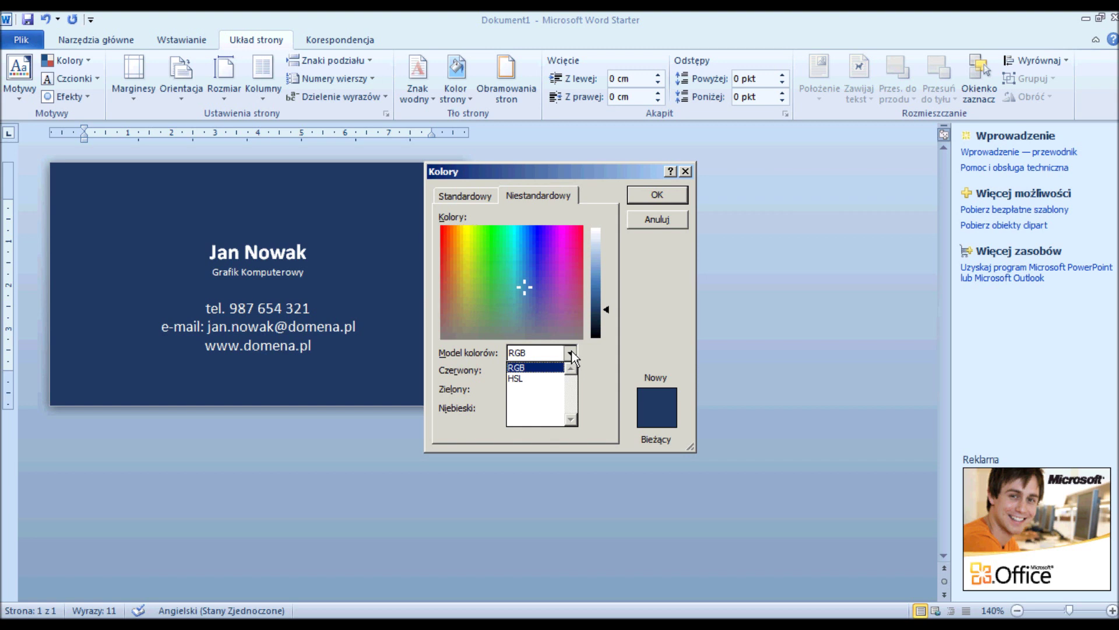
click(587, 349)
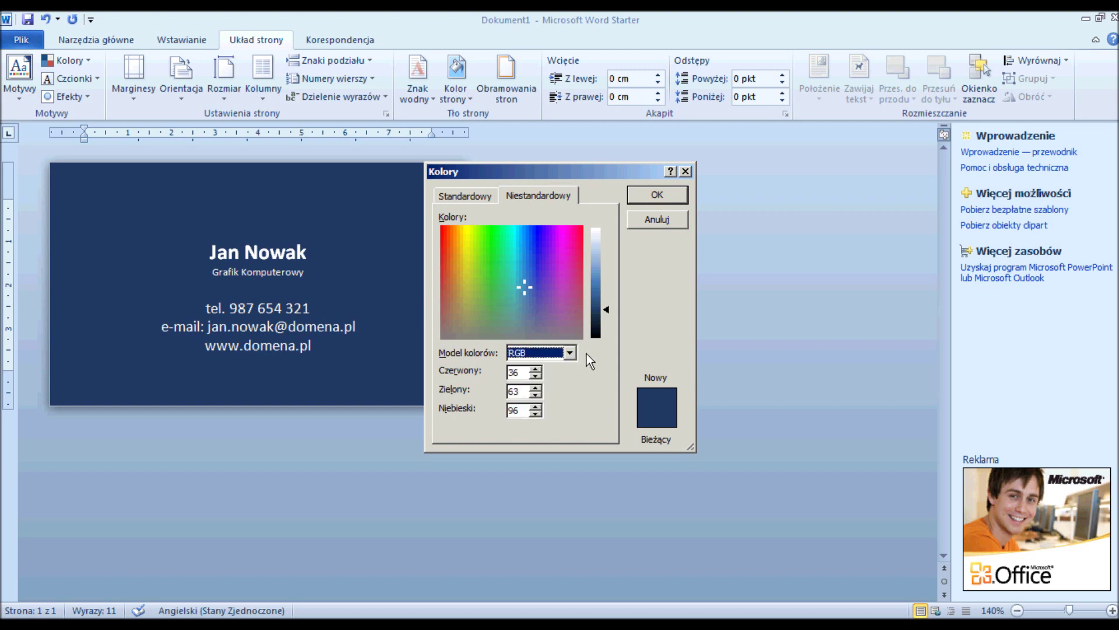
click(657, 220)
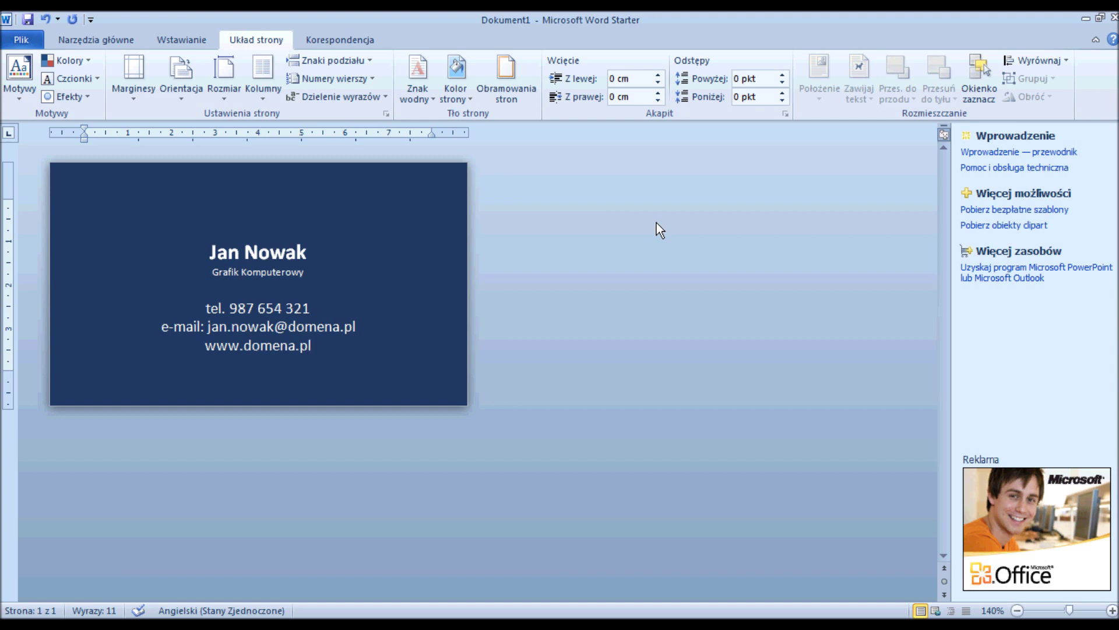
key(alt+g)
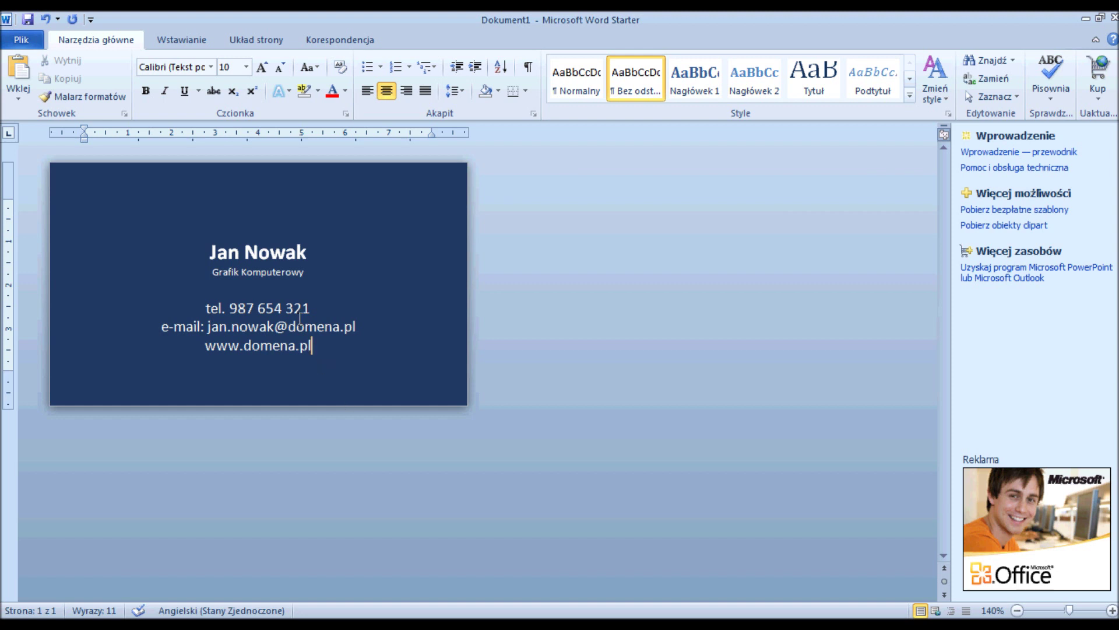
Remove a blank line above the name and adjust blank lines around the web address
click(208, 250)
key(BackSpace)
key(BackSpace)
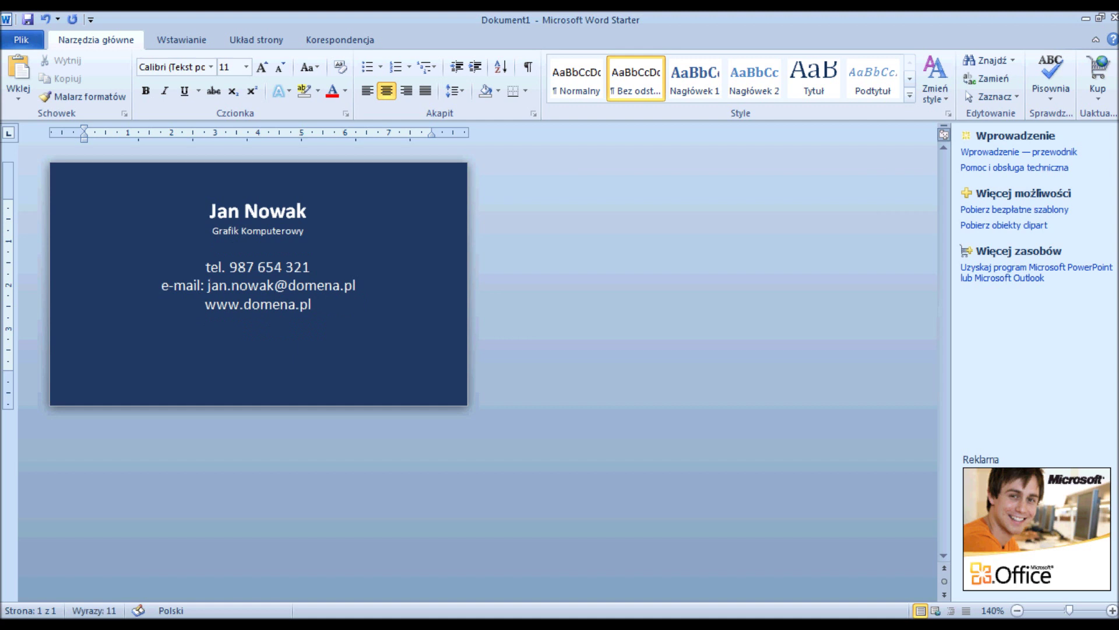
click(206, 303)
click(280, 303)
key(Return)
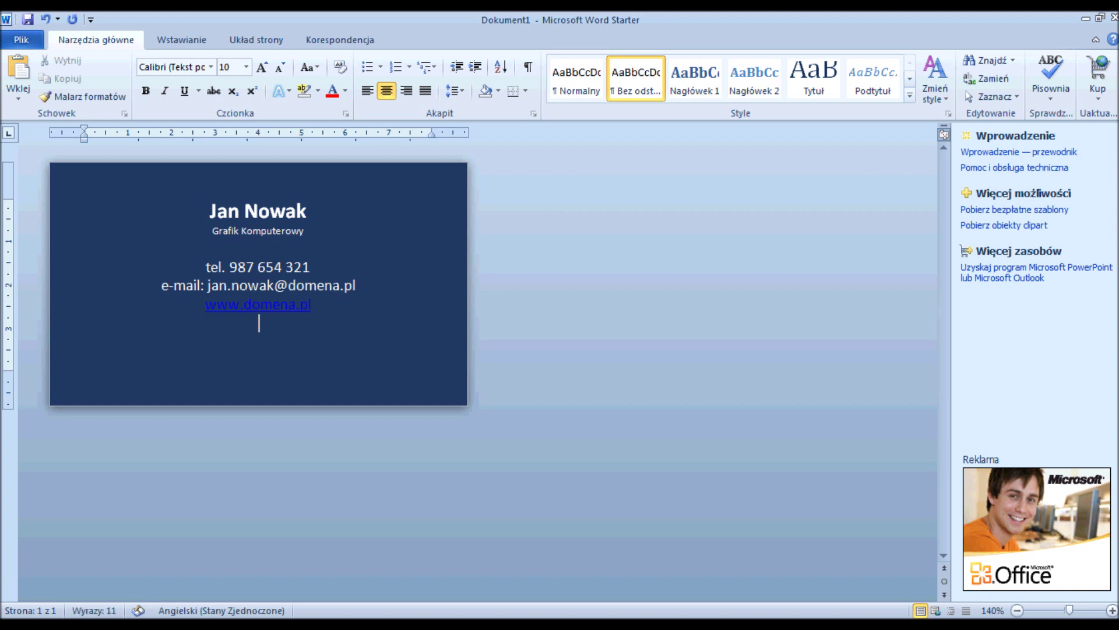
key(ctrl+z)
key(Return)
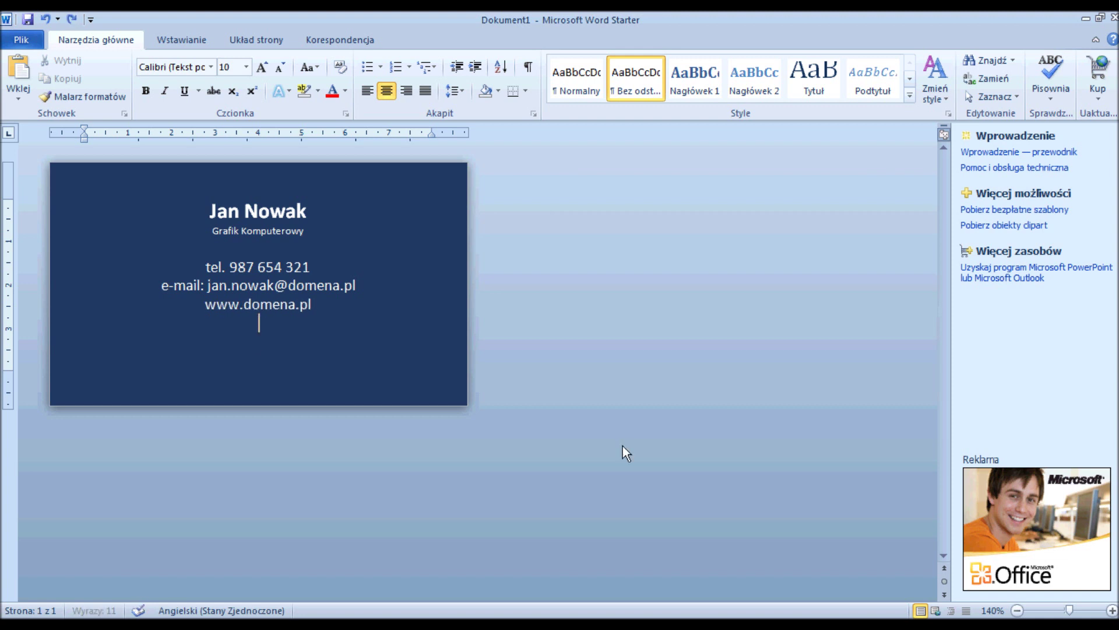
key(ctrl+Home)
key(Return)
key(Return)
Insert a page break for an empty second card and delete the extra third page
key(ctrl+End)
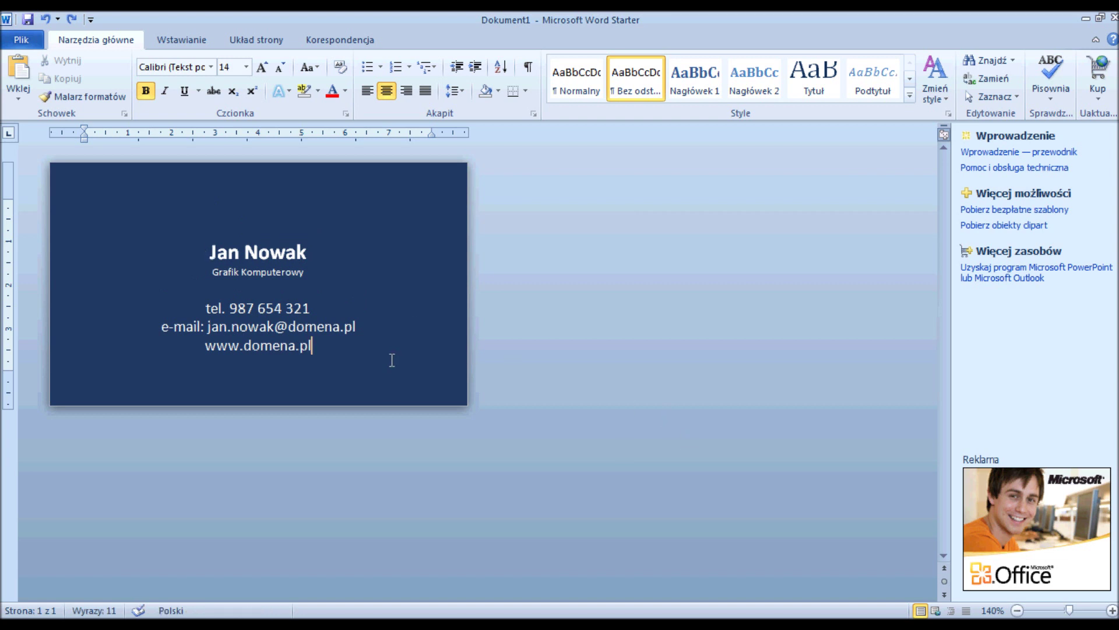
key(ctrl+Return)
key(ctrl+Return)
key(BackSpace)
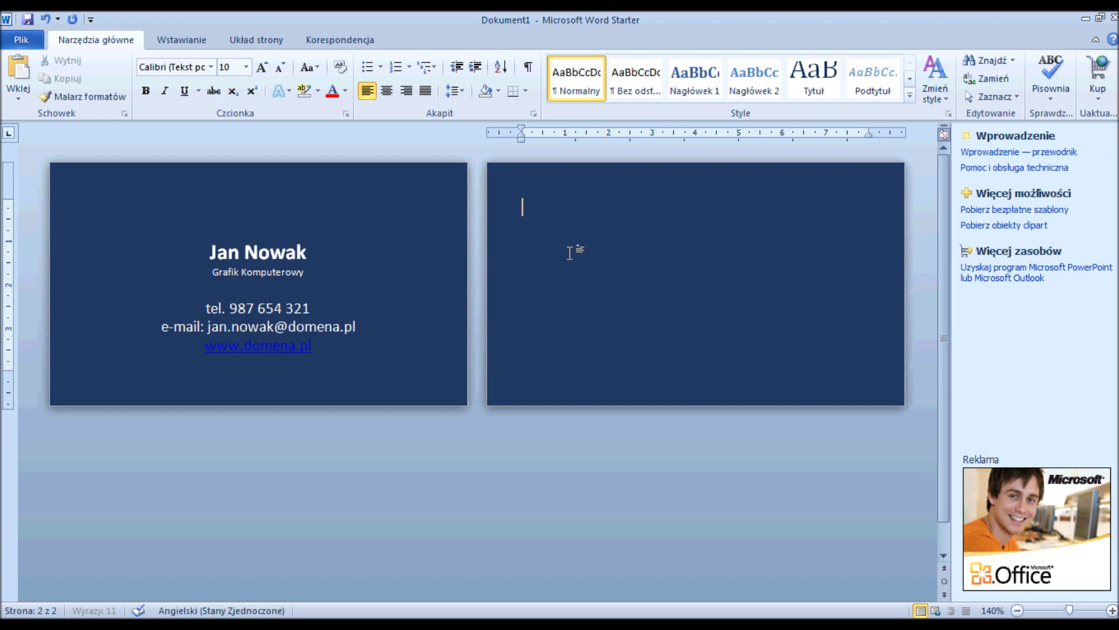
click(186, 39)
click(142, 81)
click(358, 472)
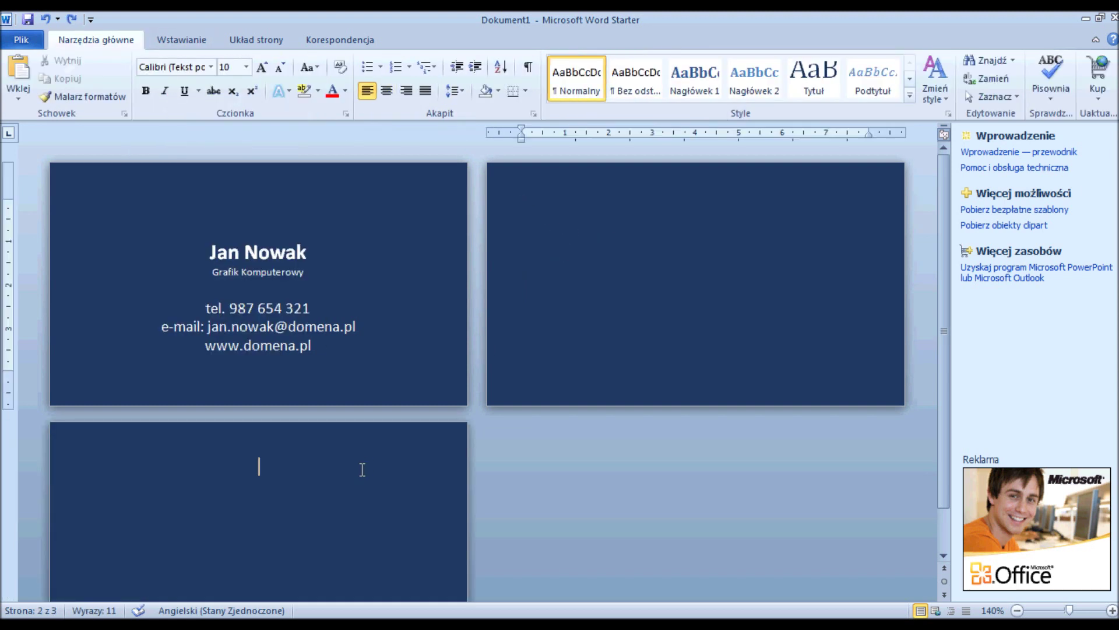
key(BackSpace)
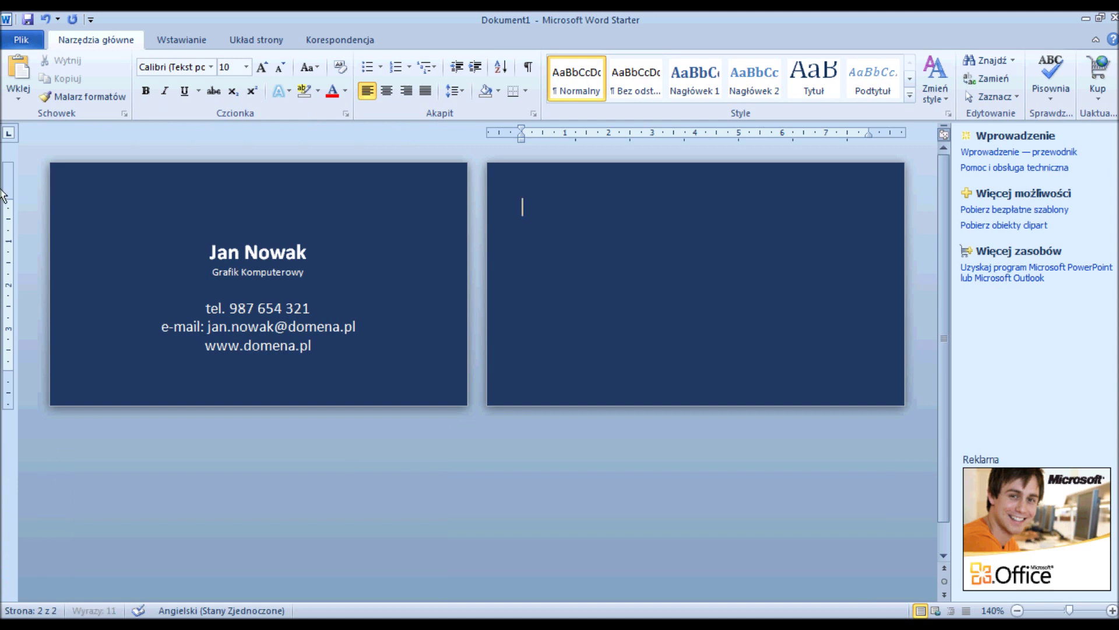
click(182, 39)
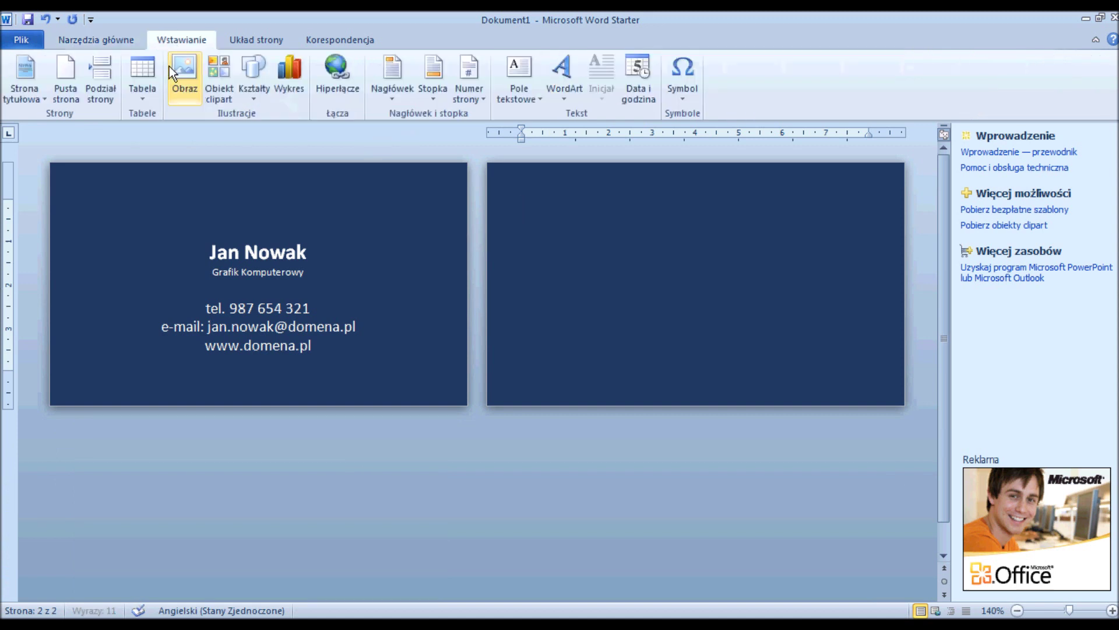
Insert a 2×2 table on the second card, removing the surplus page
click(149, 104)
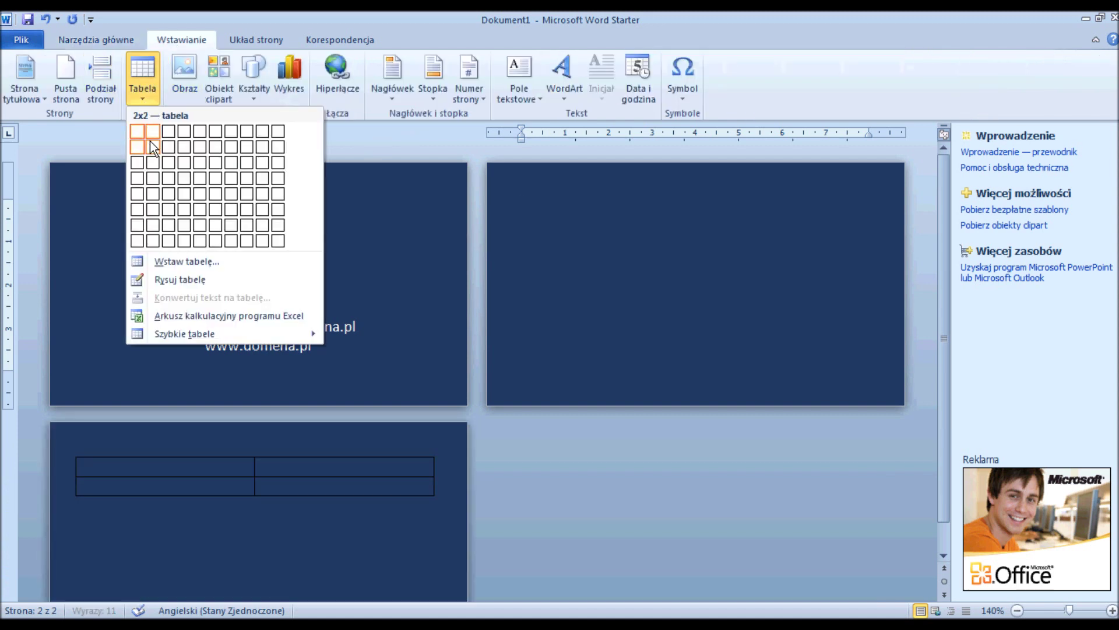
click(150, 142)
click(550, 285)
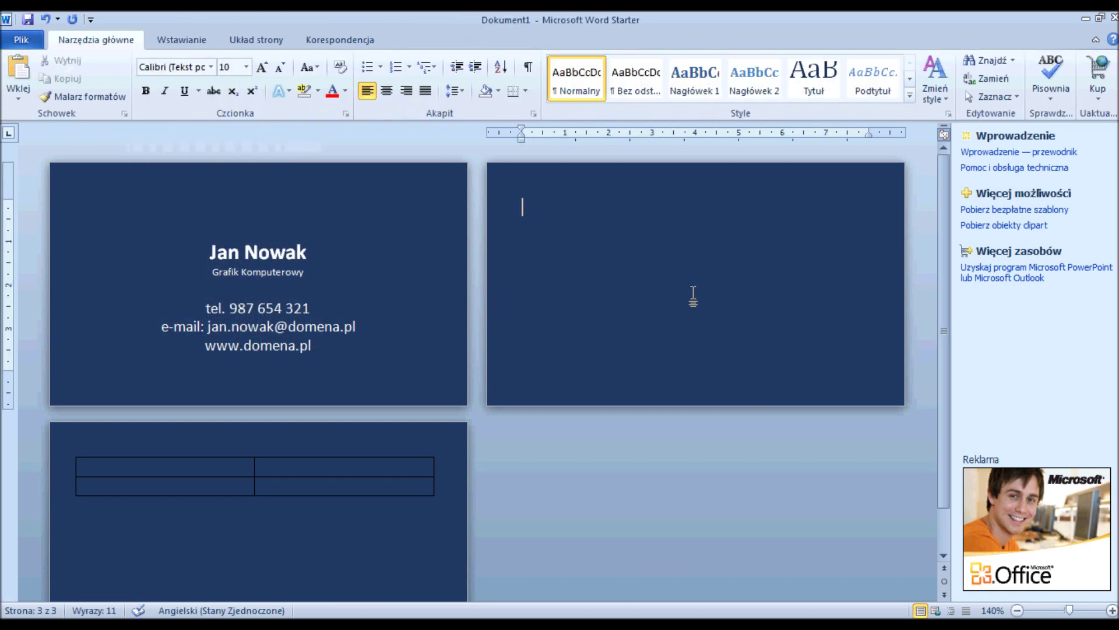
key(Delete)
key(Delete)
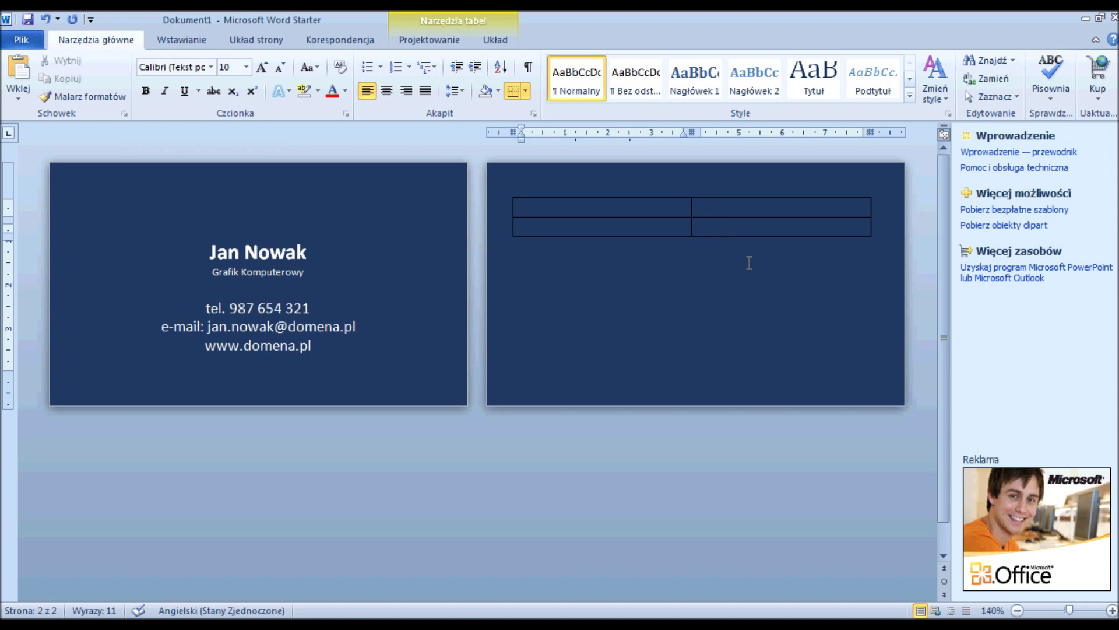
Paste the name and job title into the first table cell and select the front card's contact lines
drag(308, 274, 211, 243)
text(Jan Nowak Grafik Komputerowy)
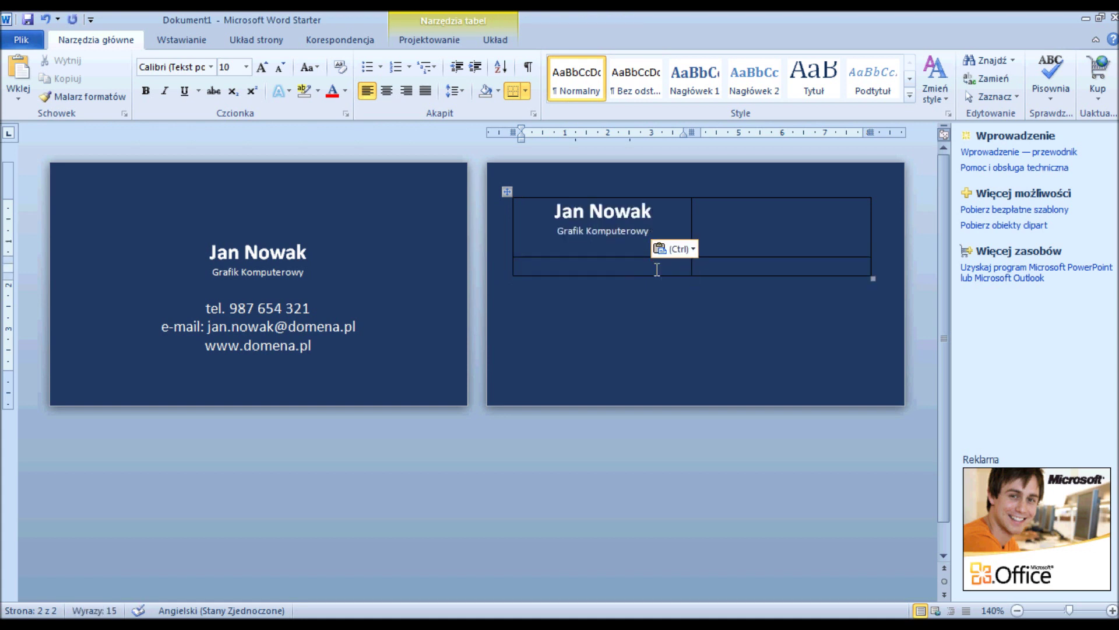
drag(340, 354, 201, 300)
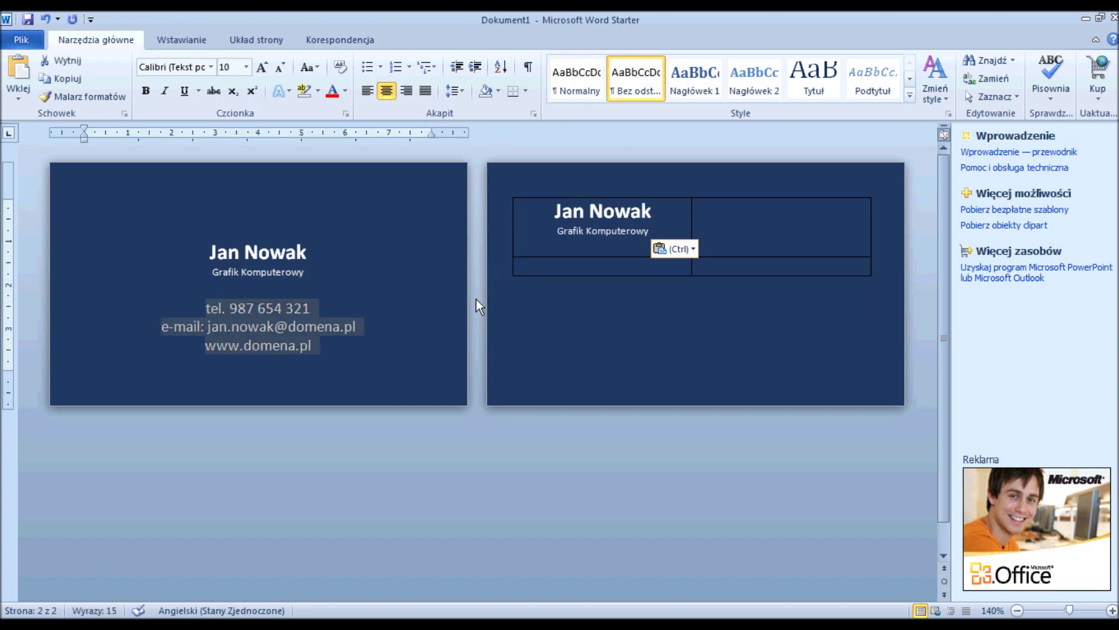
Paste the phone, e-mail and website lines into the lower-left cell, left-aligned at font size 8
click(665, 278)
key(ctrl+v)
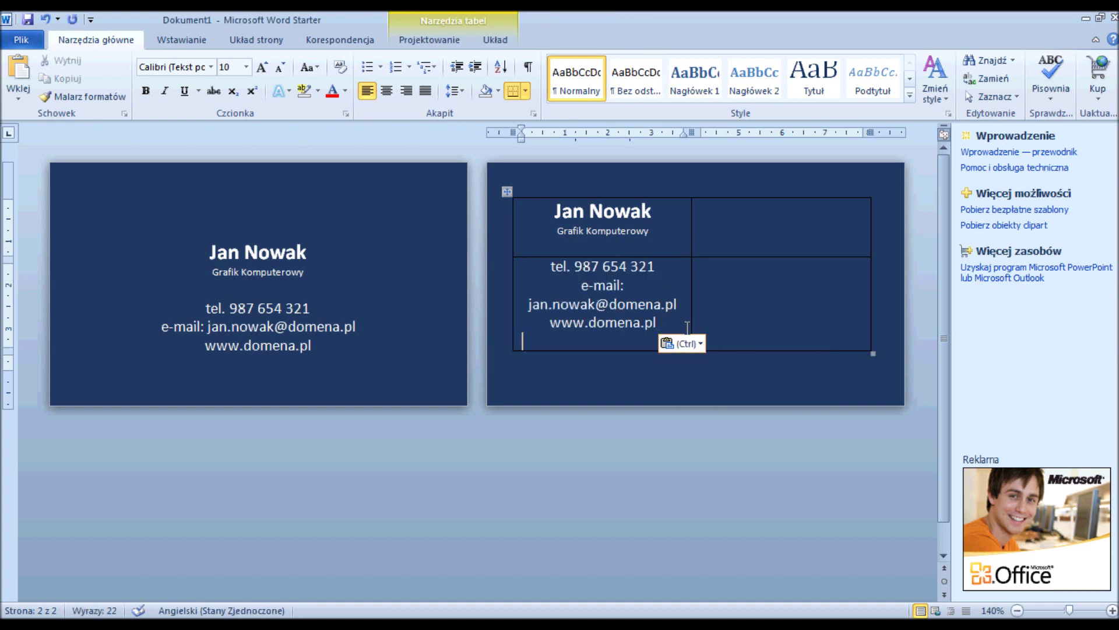
key(ctrl+a)
drag(659, 322, 549, 267)
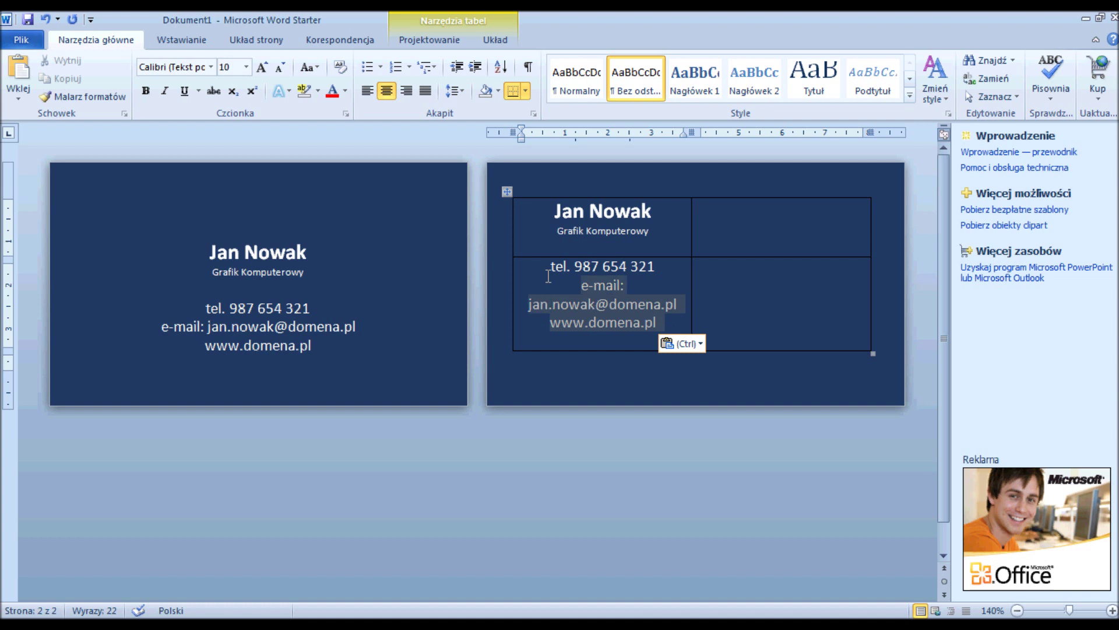
click(367, 91)
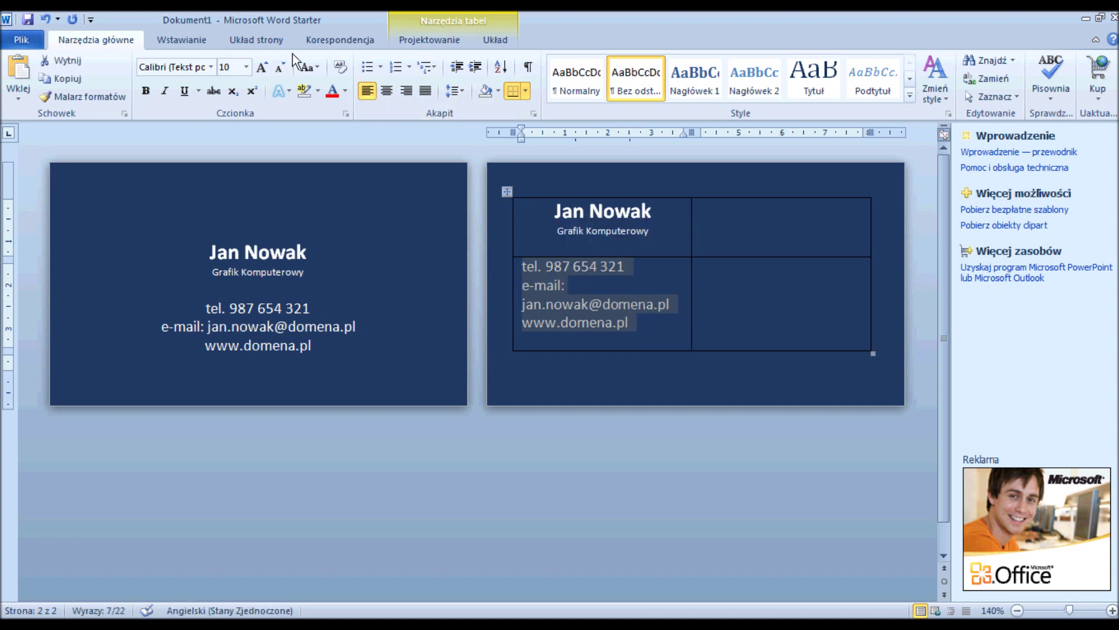
text(9)
key(Return)
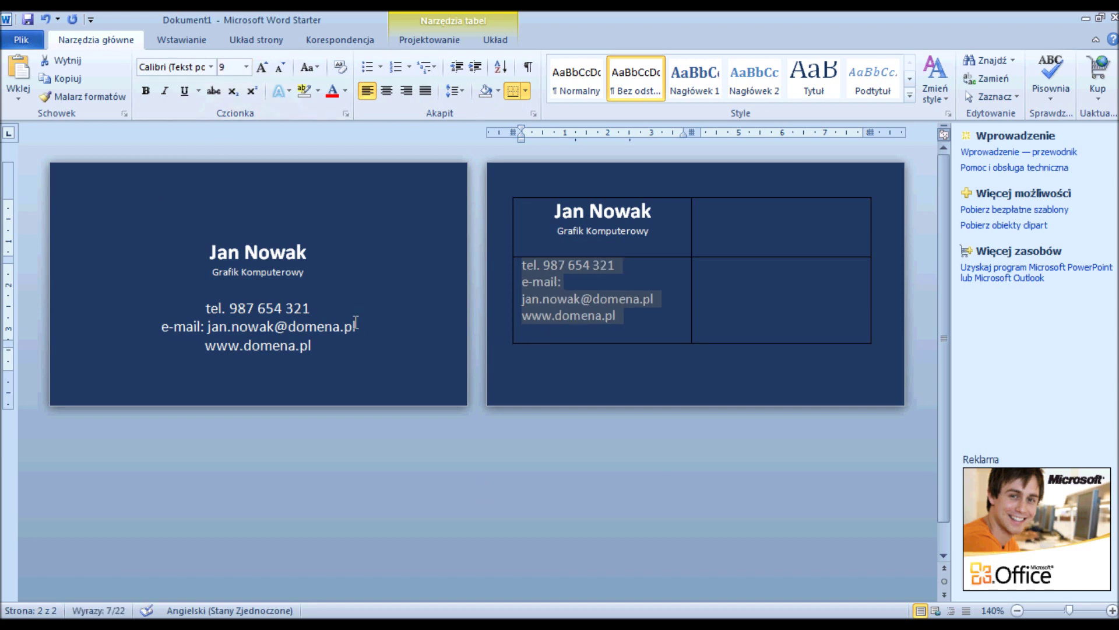
click(232, 68)
text(8)
key(Return)
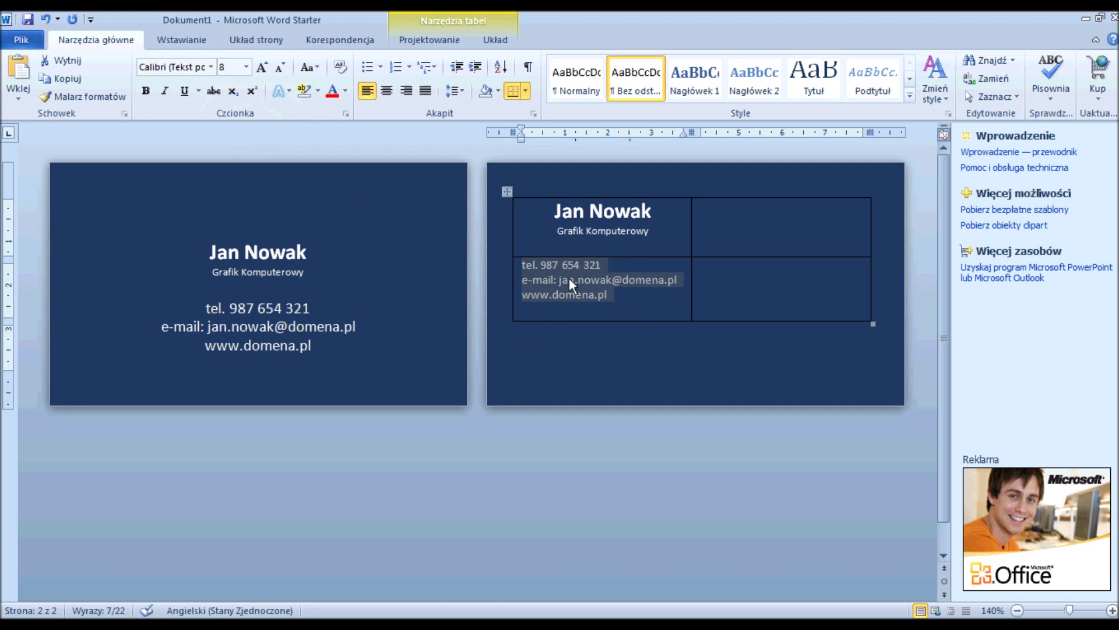
Add blank lines above the contact lines so they sit at the cell's bottom
click(524, 265)
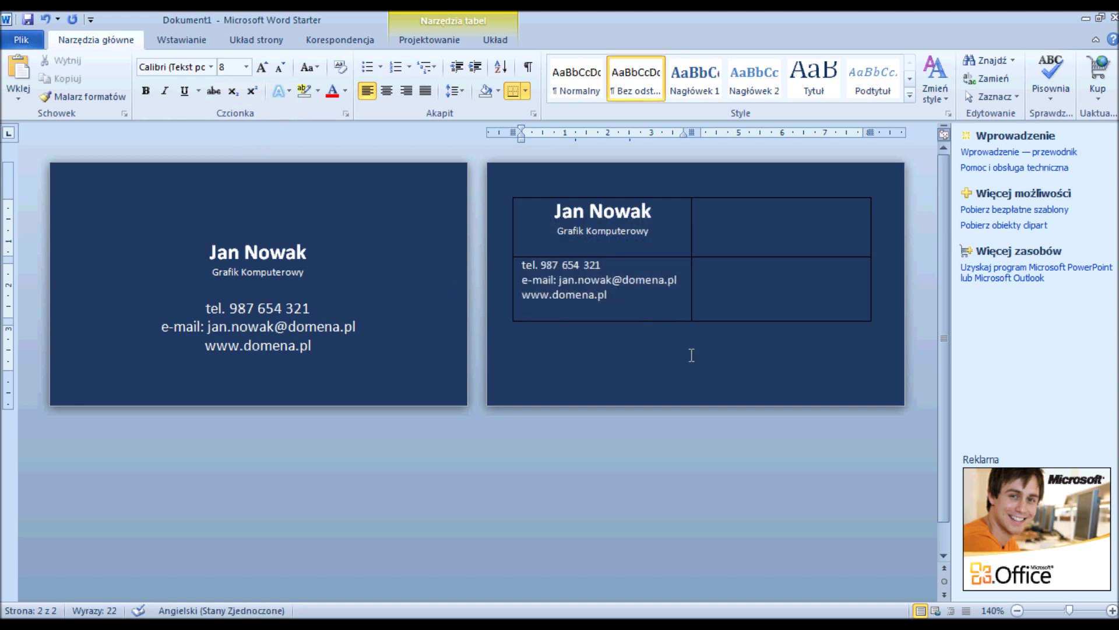
key(Return)
key(ctrl+z)
click(523, 265)
key(Return)
key(Delete)
key(Home)
key(Return)
key(Return)
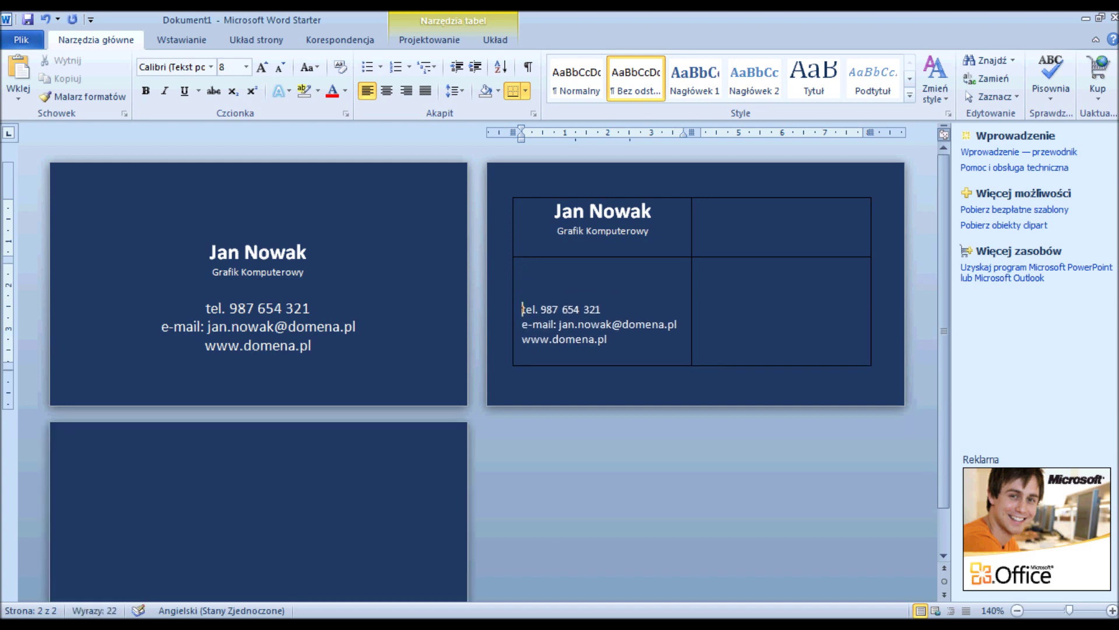
click(522, 355)
key(BackSpace)
key(Up)
key(Up)
key(Up)
key(Return)
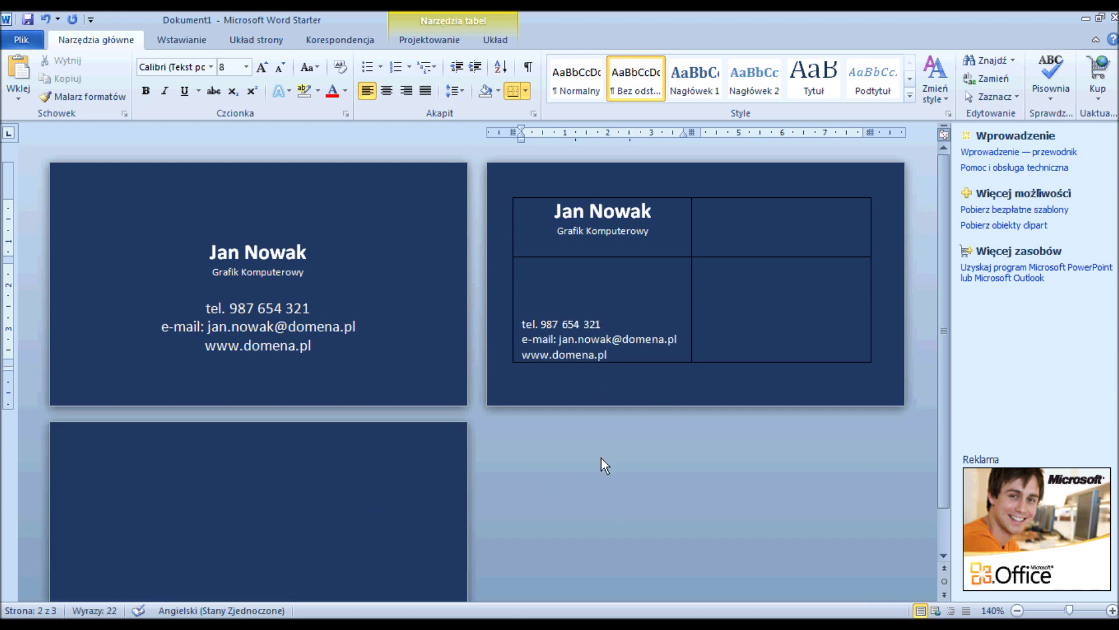
mouse_move(691, 279)
click(742, 304)
drag(621, 352, 520, 323)
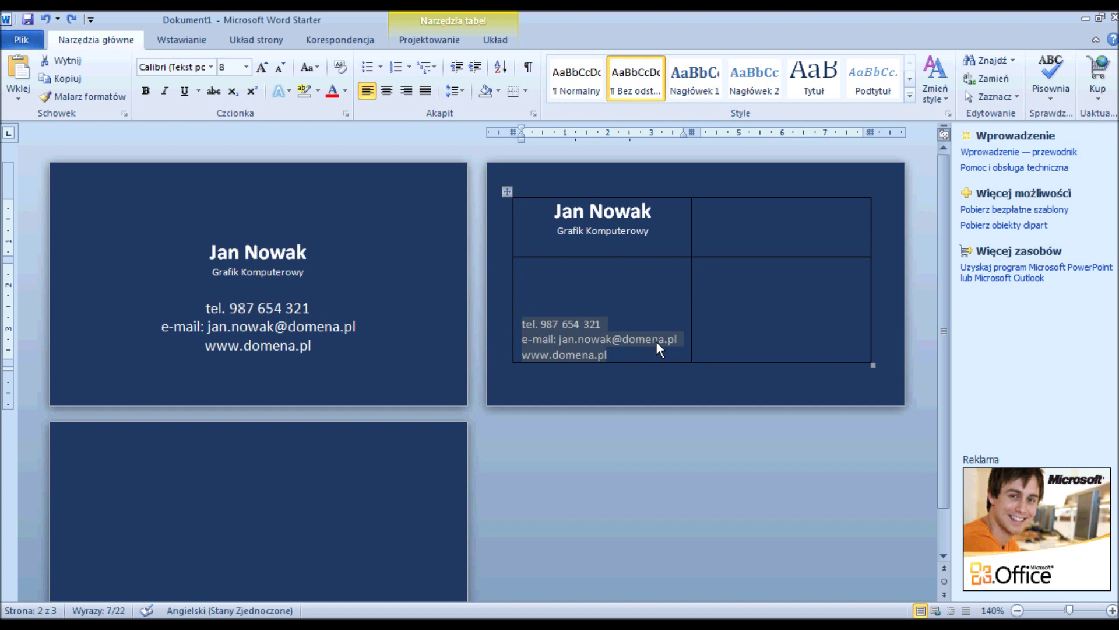
Copy the contact lines into the lower-right cell, right-aligned and pushed to the bottom
key(ctrl+c)
click(732, 294)
key(ctrl+v)
key(ctrl+r)
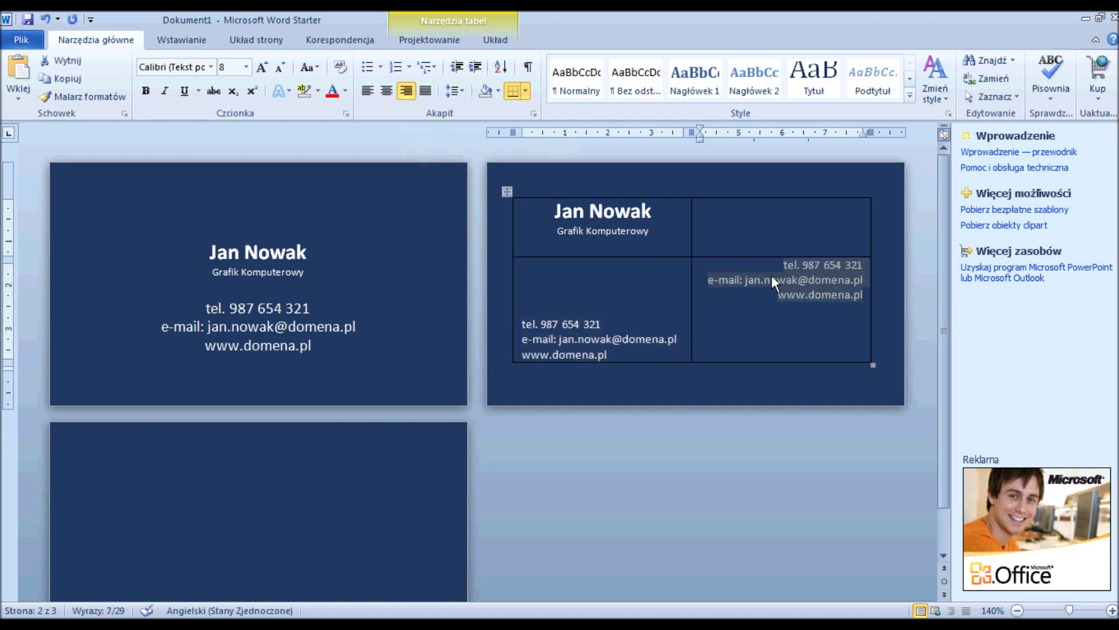
key(ctrl+l)
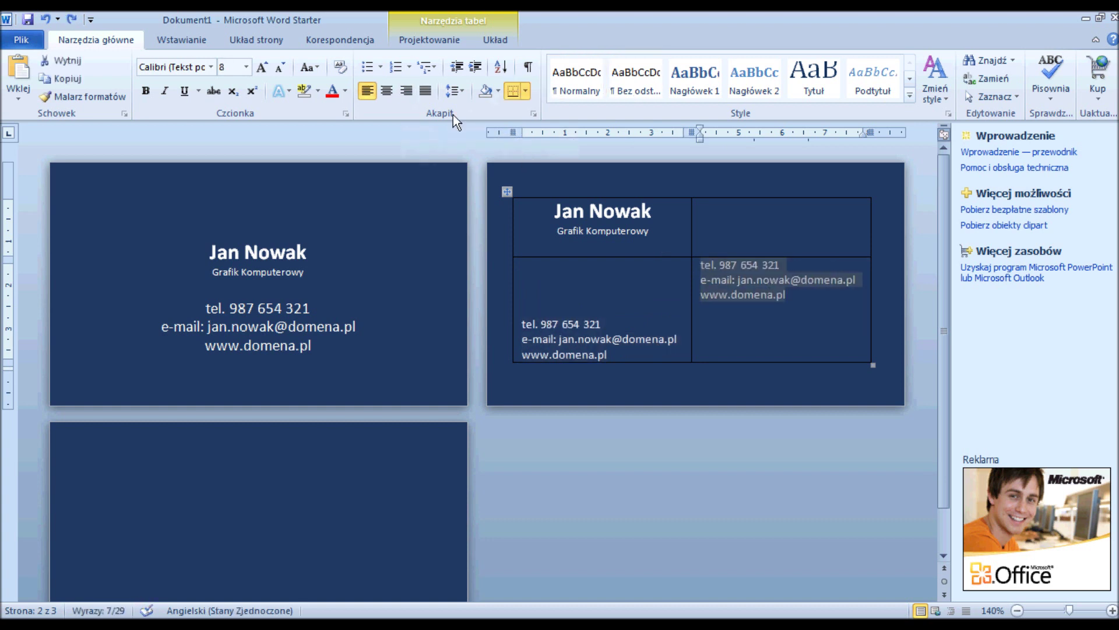
click(409, 92)
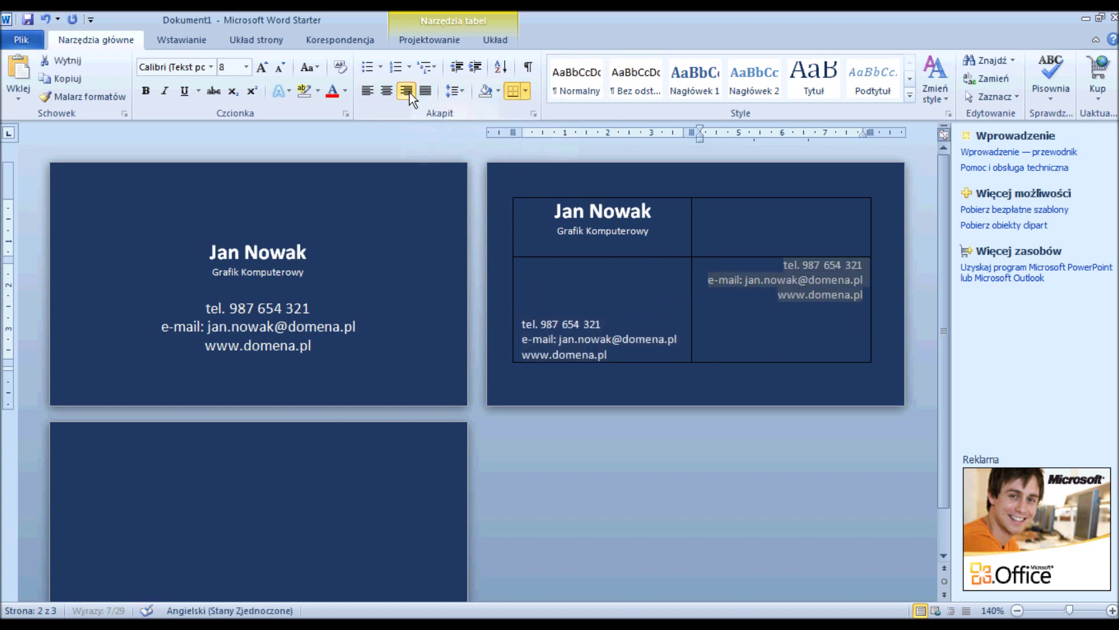
click(781, 263)
key(Return)
key(Return)
key(Return)
key(Return)
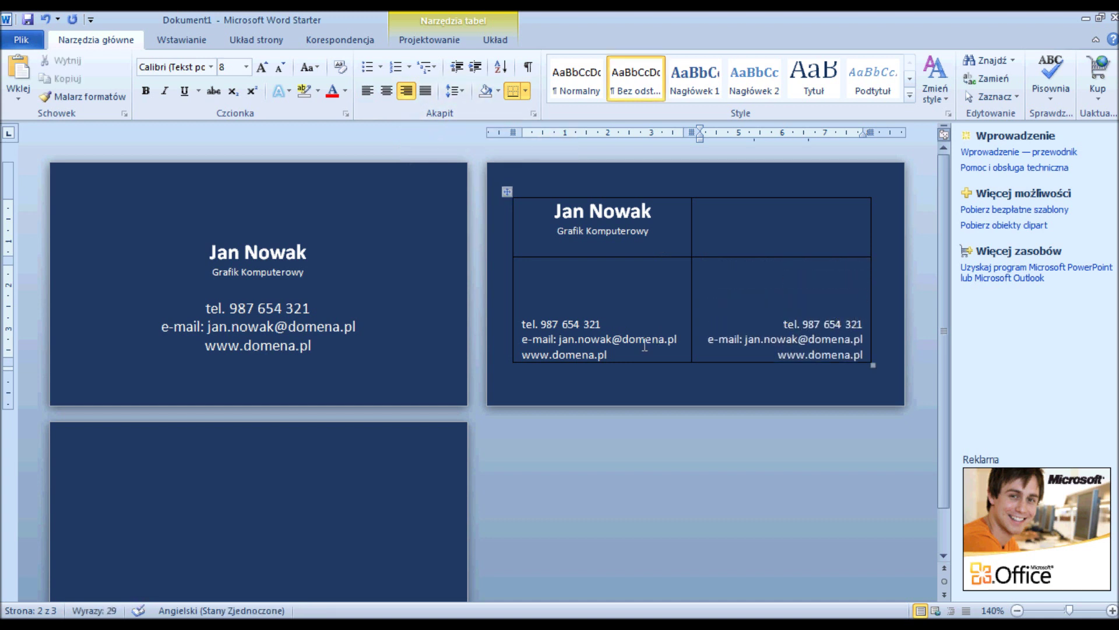
Delete the website line from the left cell and the phone line from the right cell
drag(617, 356, 520, 356)
key(Delete)
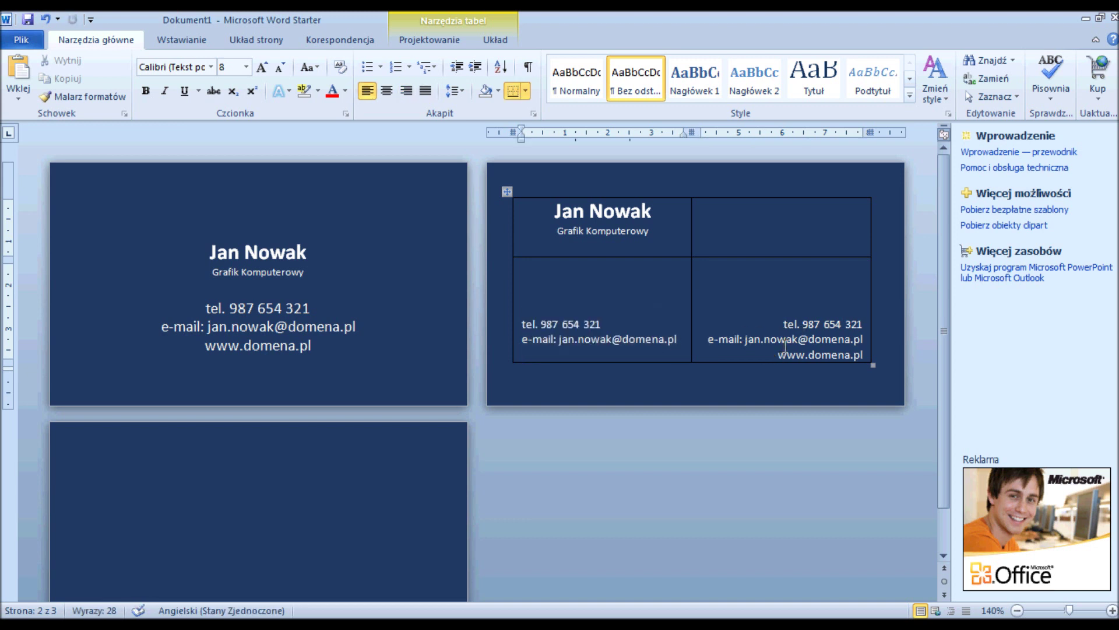
drag(781, 324, 858, 321)
key(Delete)
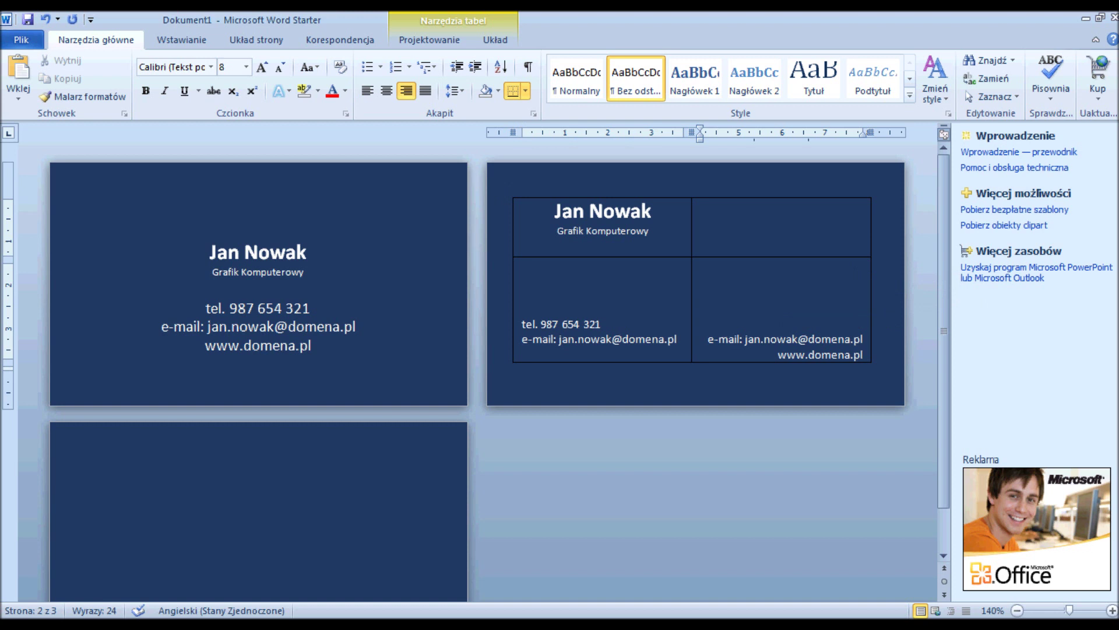
Type 'Now-Graf' in the right cell and make it bold at size 9
text(Now-Graf)
click(906, 348)
key(shift+Left)
key(shift+Left)
key(shift+Left)
key(shift+Left)
key(shift+Left)
key(shift+Left)
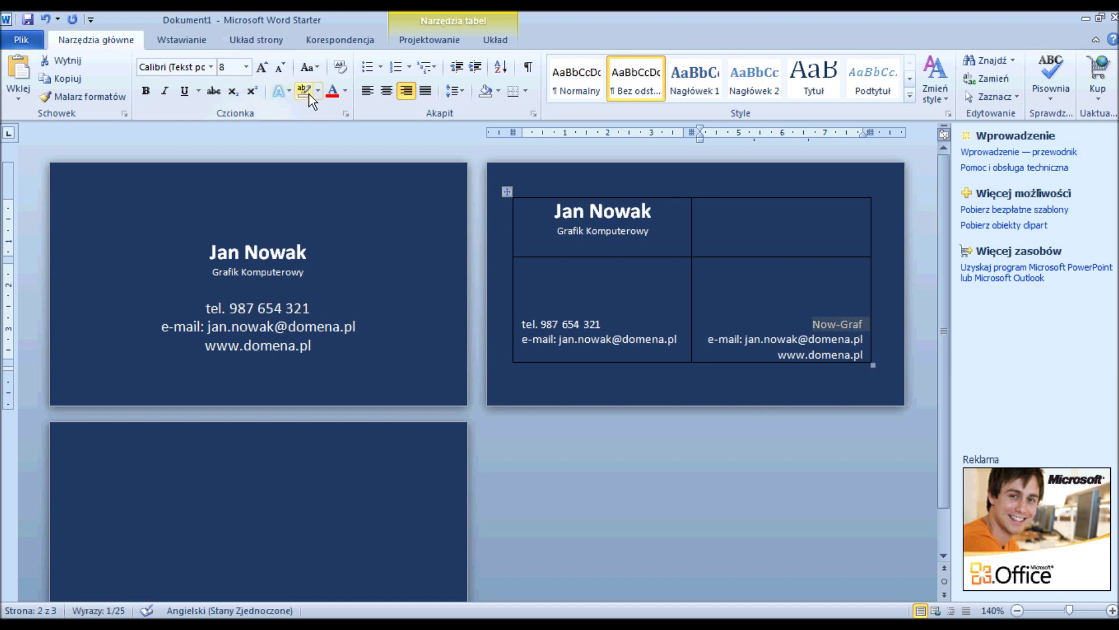
click(145, 91)
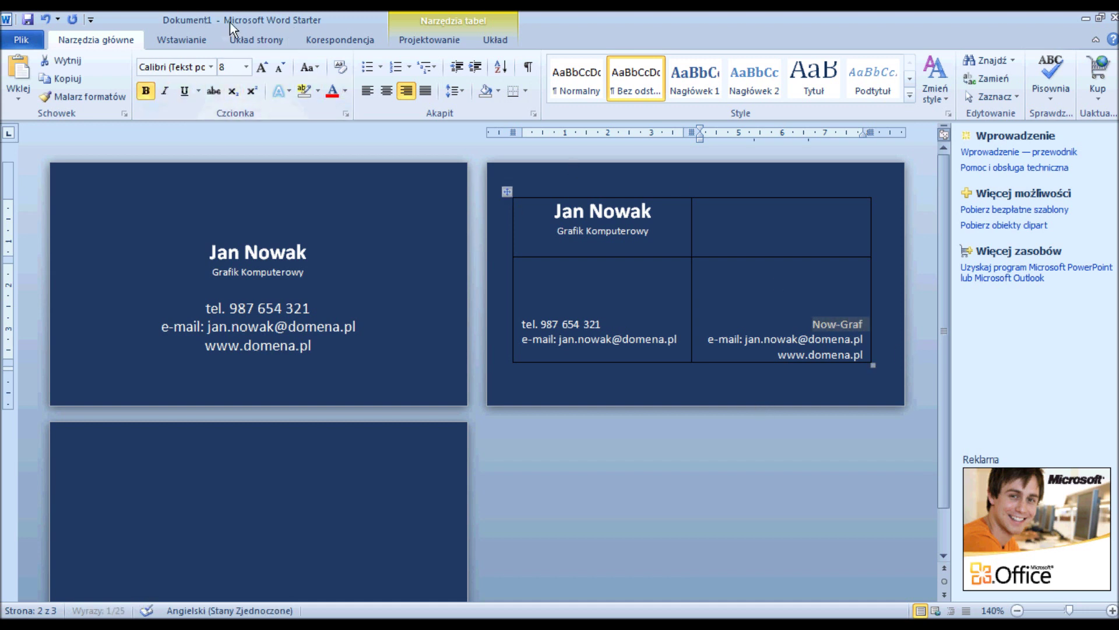
text(9)
key(Return)
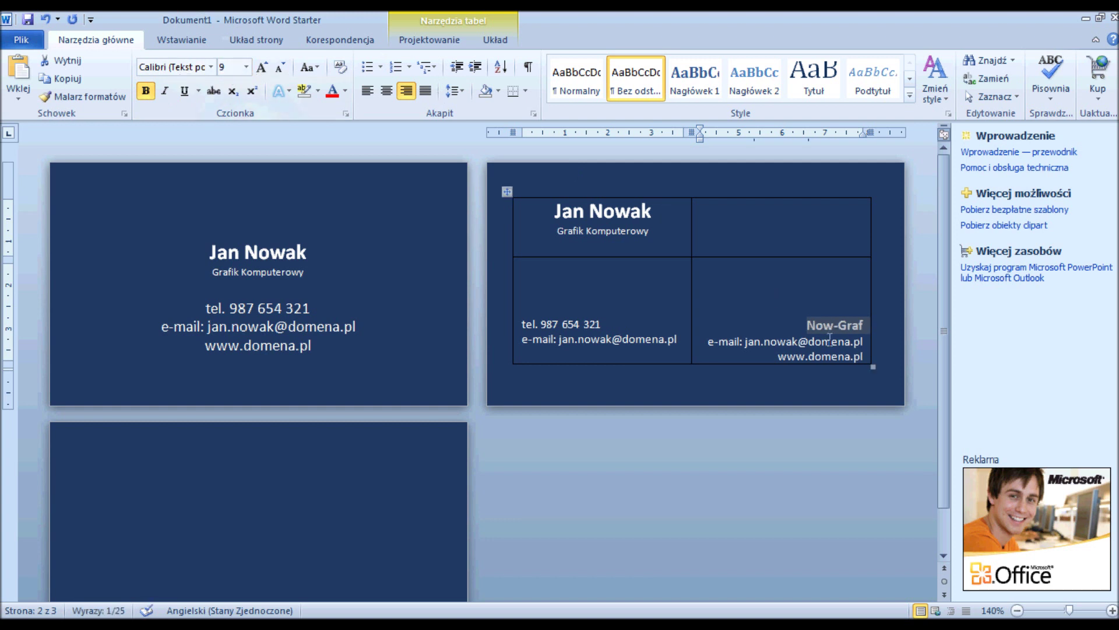
click(865, 326)
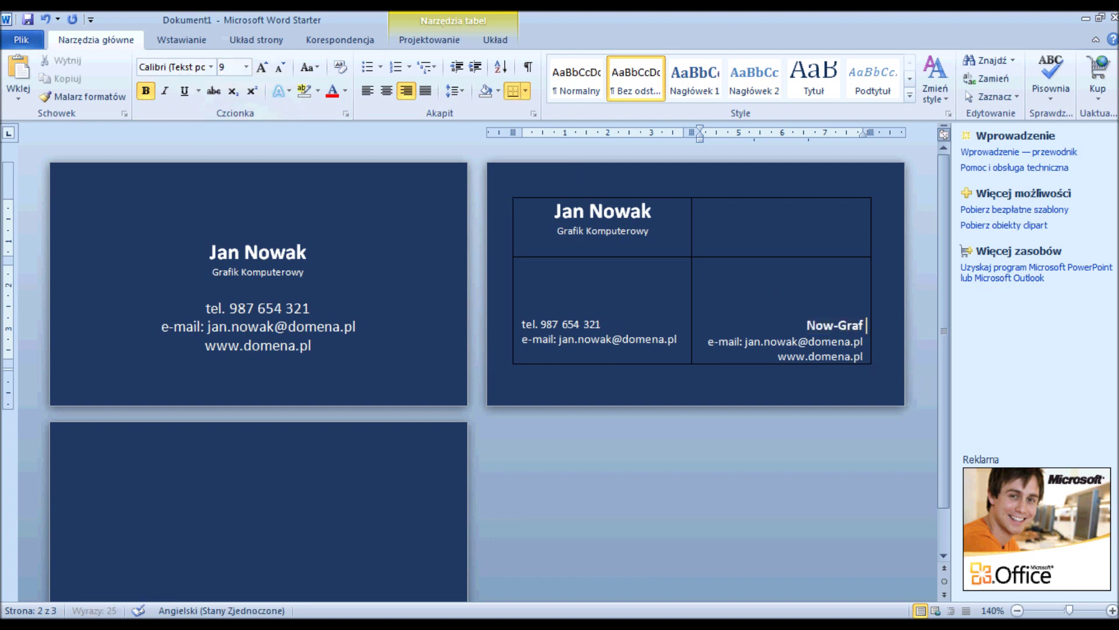
Complete the company name as 'Now-Graf Sp. Z o.o.' and add the street line 'ul. Nazwa ulicy 1/2'
text(s)
key(BackSpace)
key(ctrl+b)
text(Sp. Z o.o.)
drag(863, 342, 708, 342)
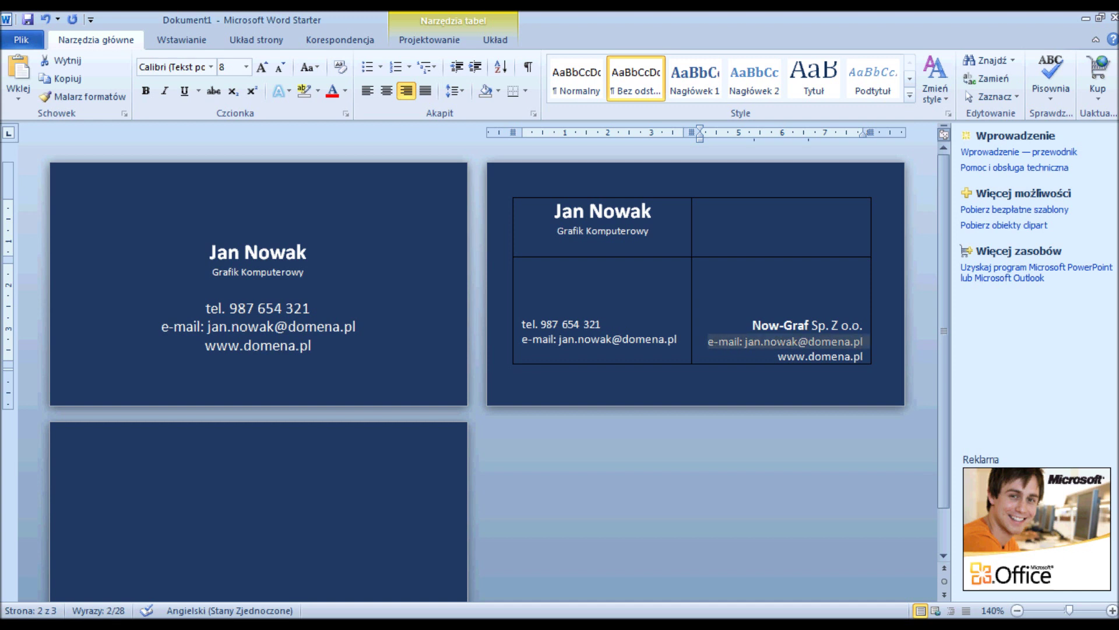
text(Ul.)
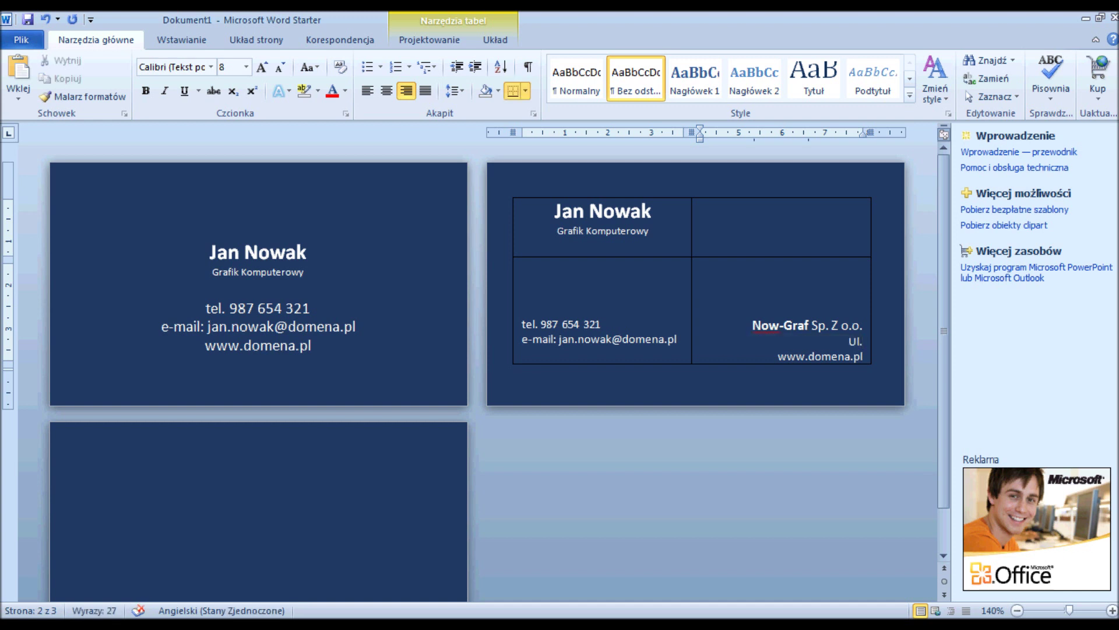
key(ctrl+z)
text(Nazwa ulicy)
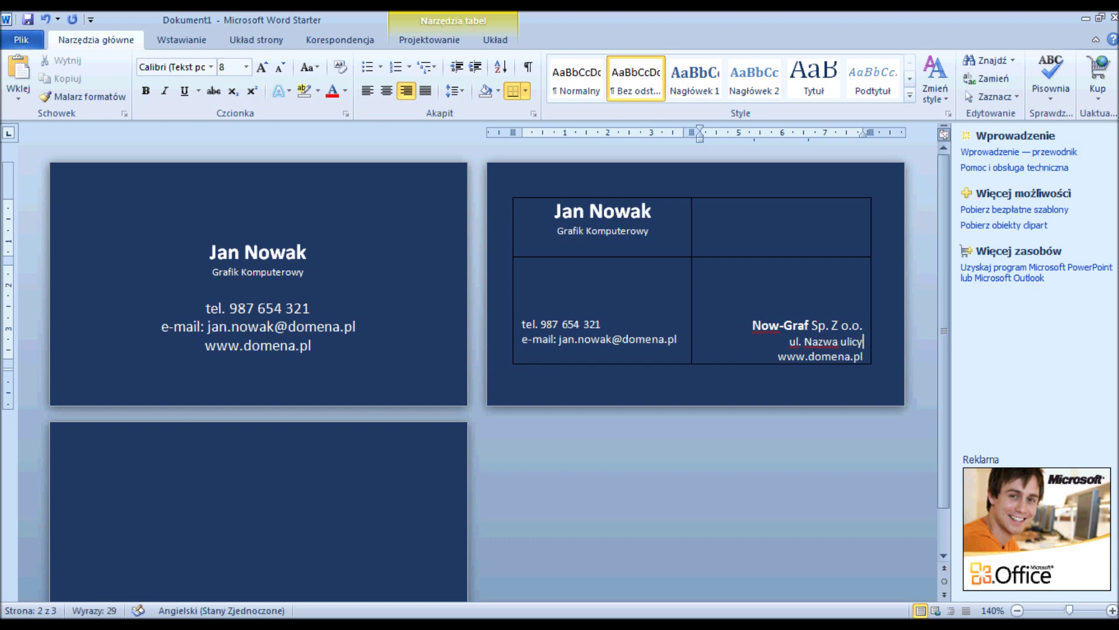
text( 1/2)
key(Down)
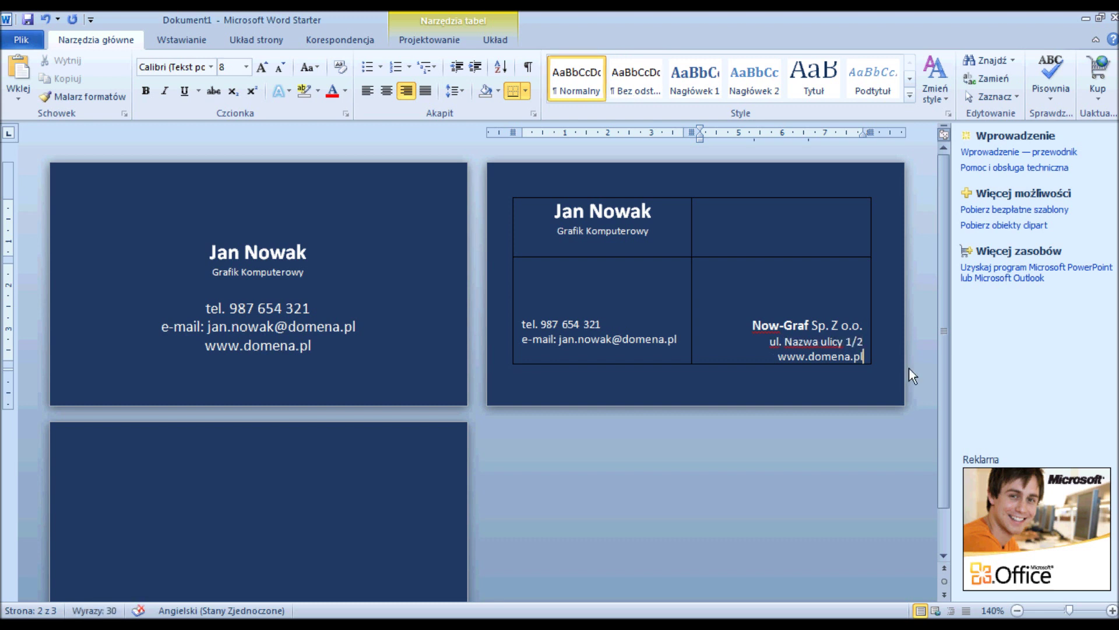
Add the phone line 'tel. 987 654 123' above the website and remove the empty line above the company name
click(754, 303)
key(BackSpace)
key(Down)
key(Down)
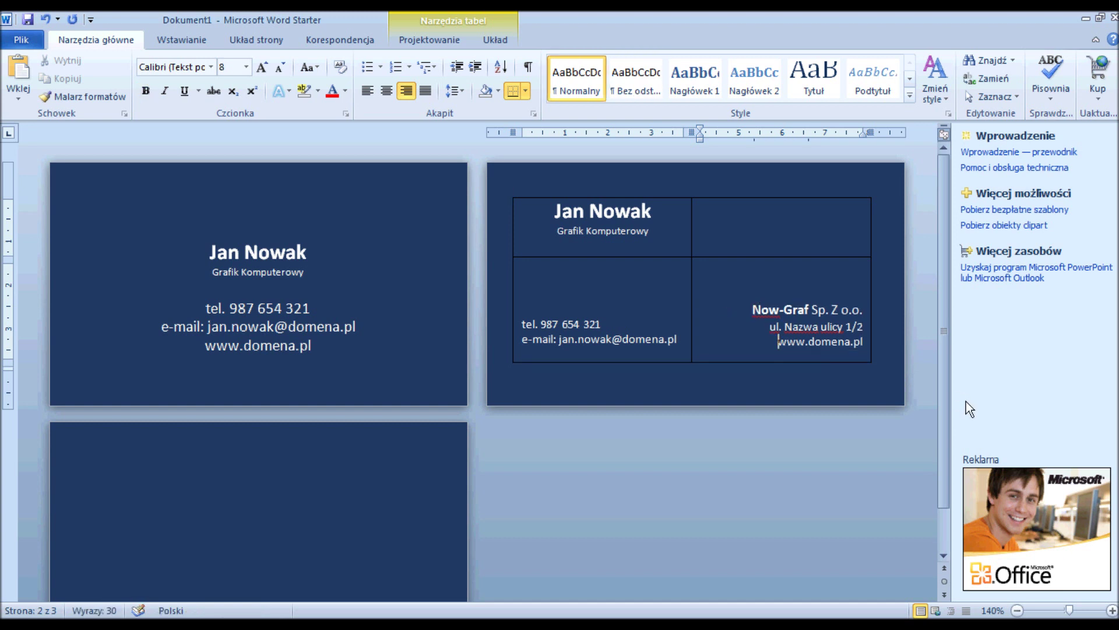
key(Return)
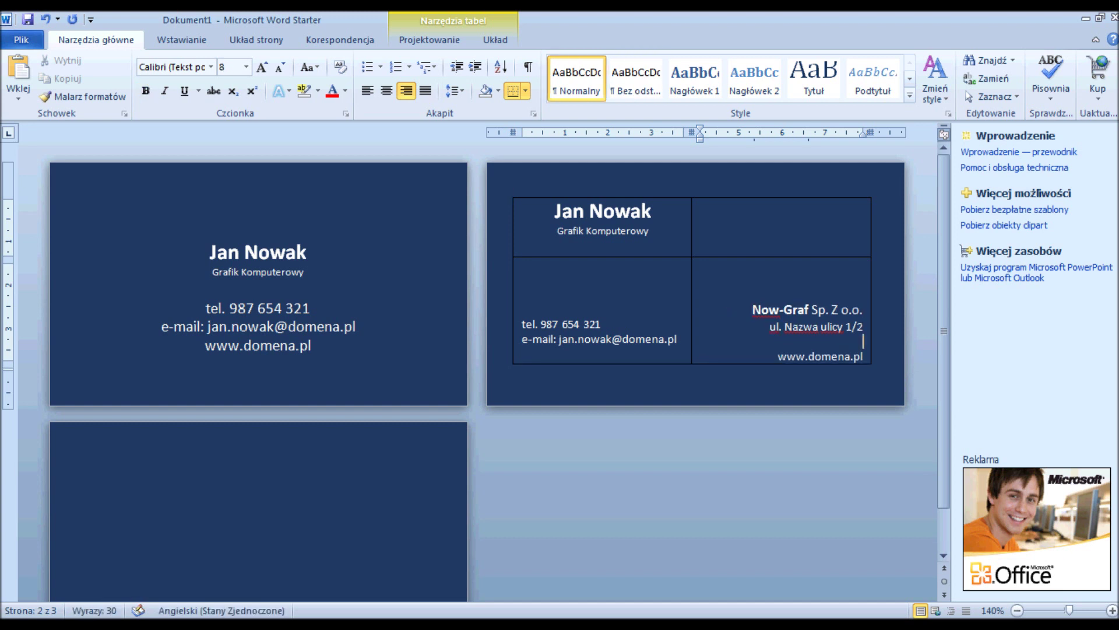
text(tel.)
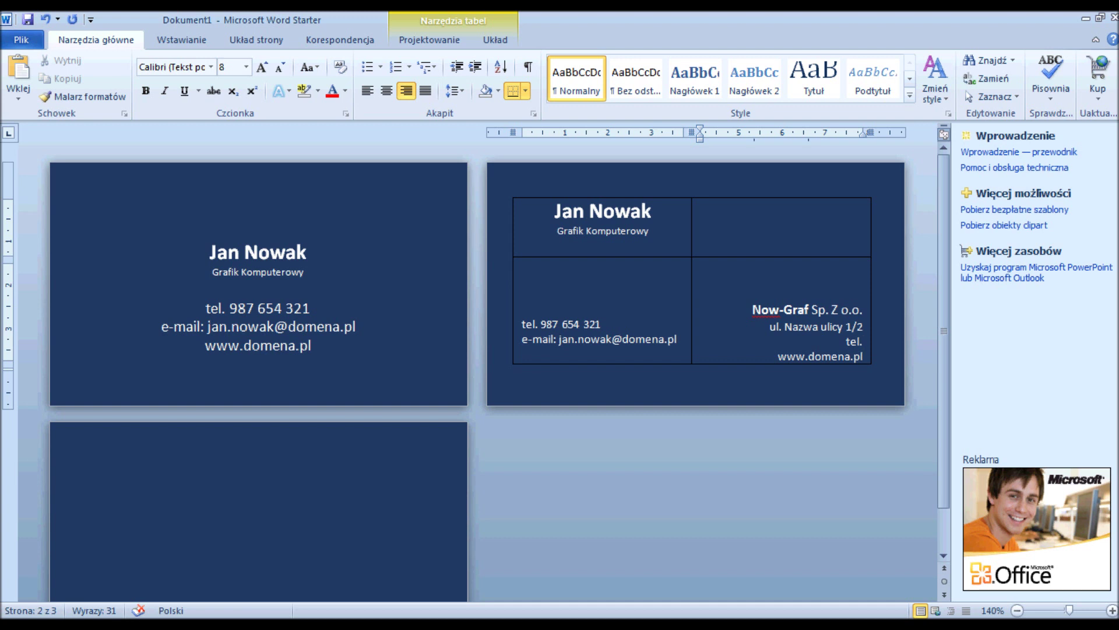
text(987 654 123)
click(778, 291)
key(BackSpace)
key(BackSpace)
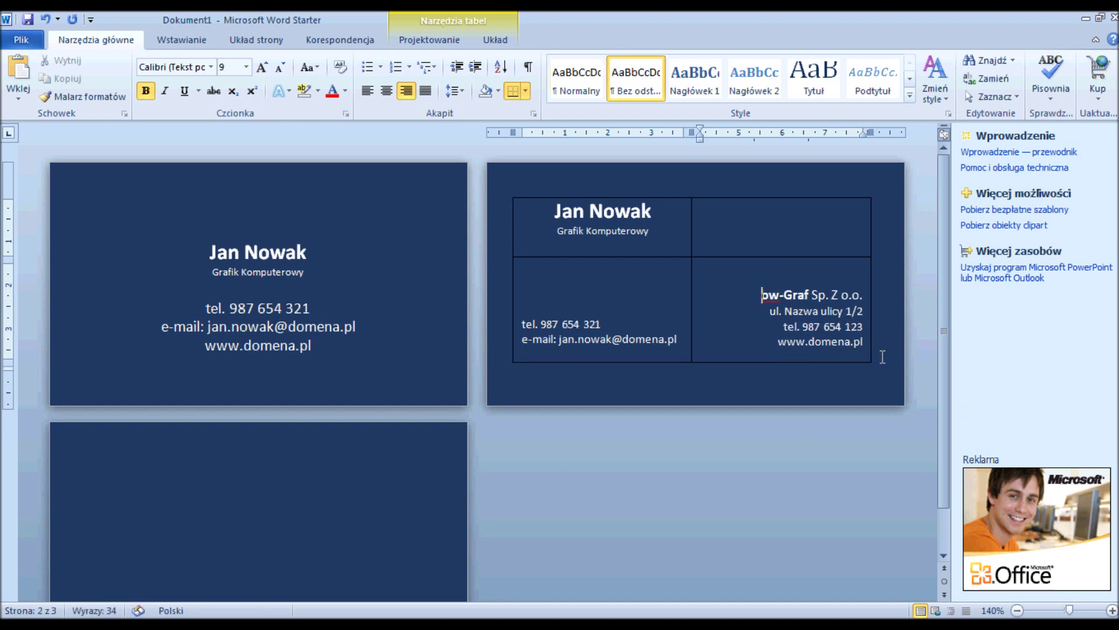
text(N)
Fix the '1/2' in the street address and type the company e-mail line below it
click(865, 310)
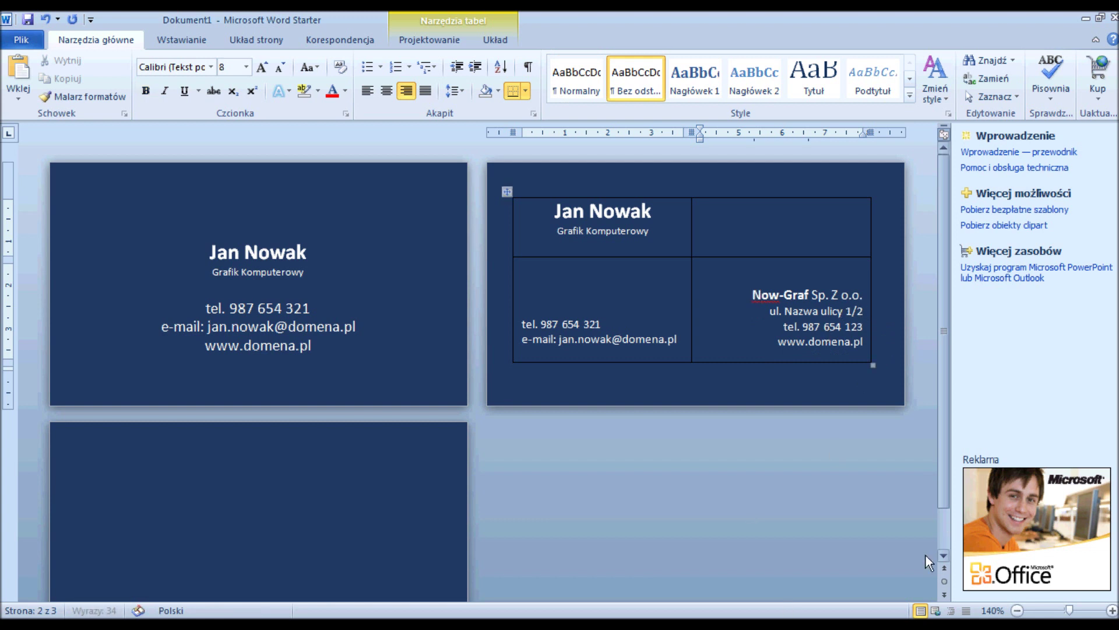
key(Return)
text(b)
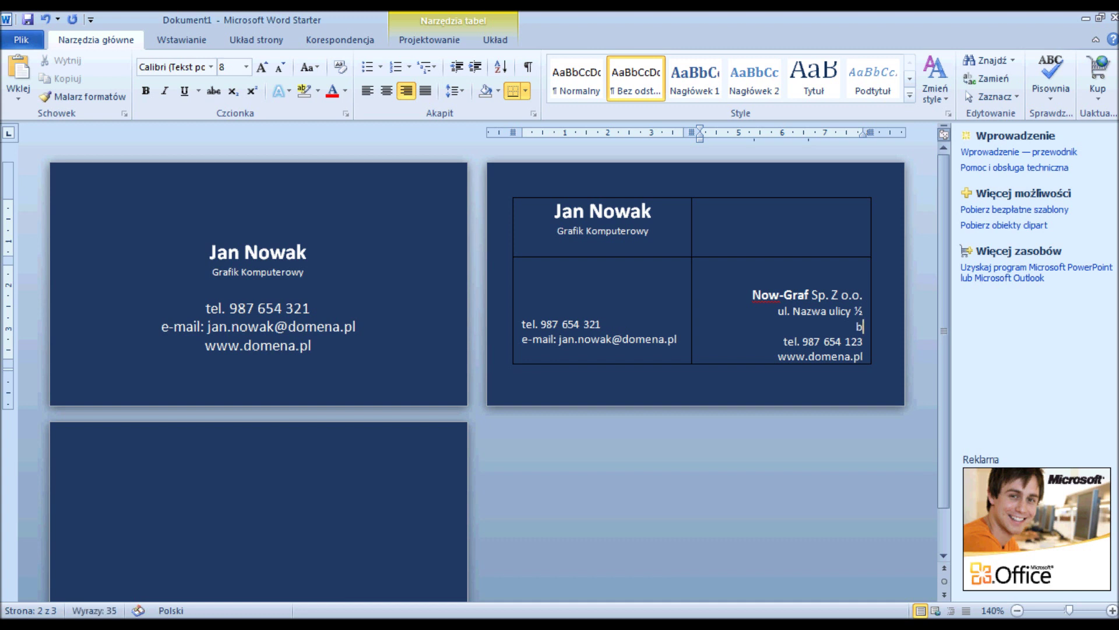
key(BackSpace)
key(BackSpace)
key(BackSpace)
text(1/2)
key(Return)
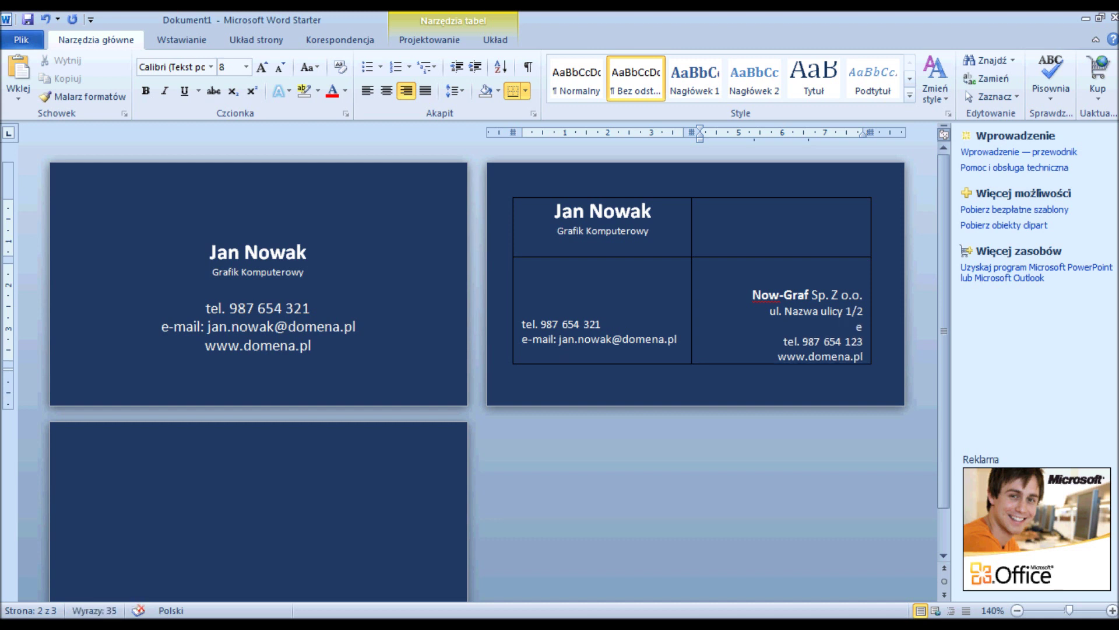
text(e-mail: )
text(biuro@)
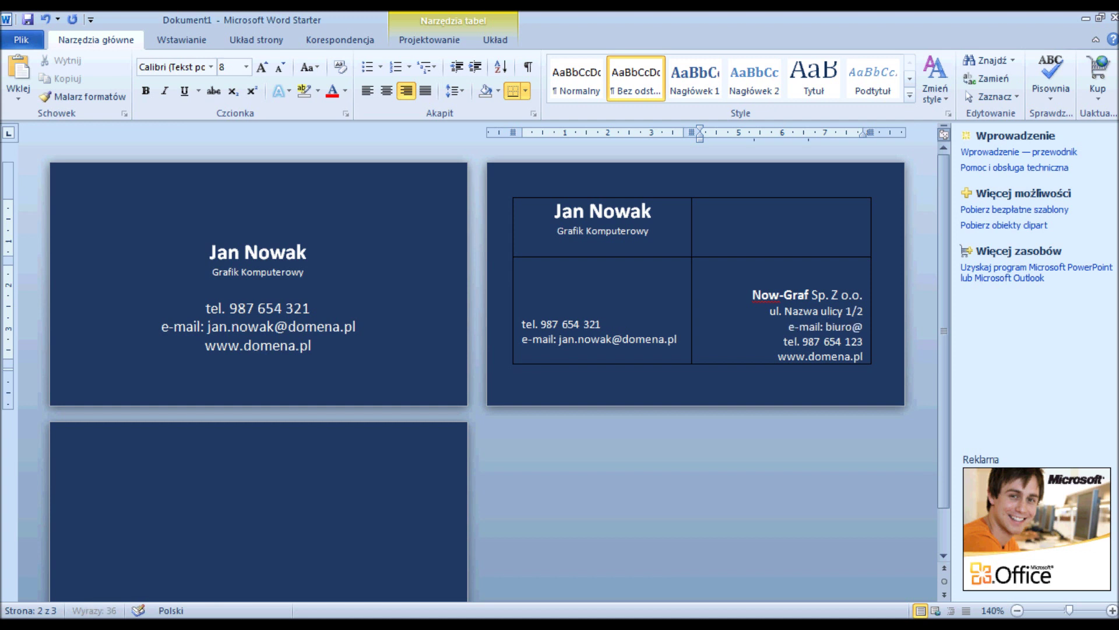
text(dome)
text(p)
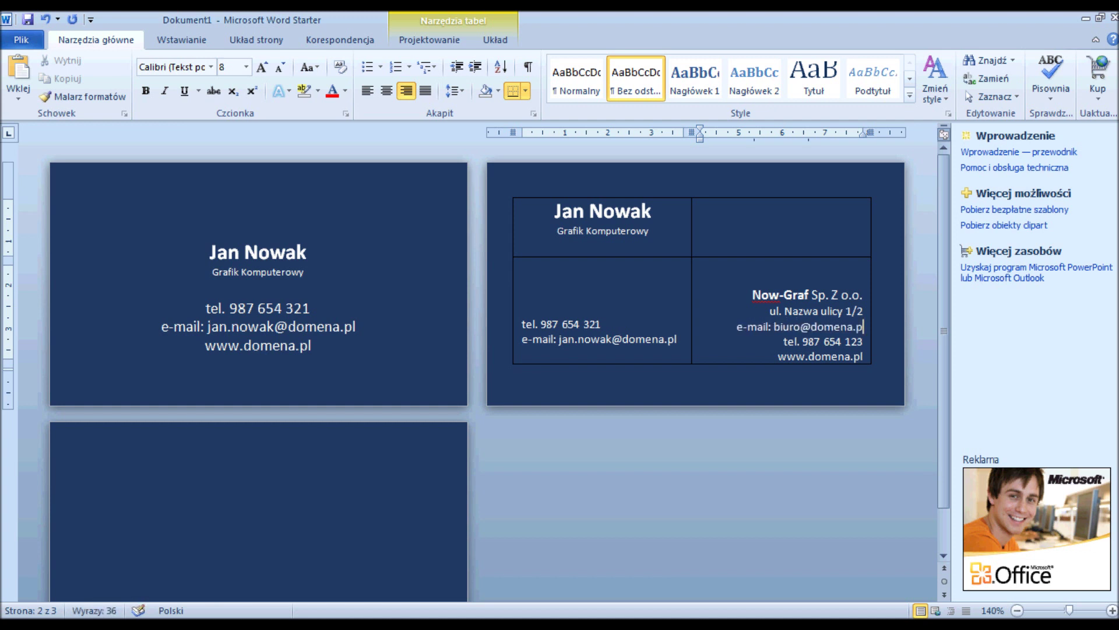
Apply Brak krawędzi to the whole back-card table, then lower the personal contacts one line
click(508, 191)
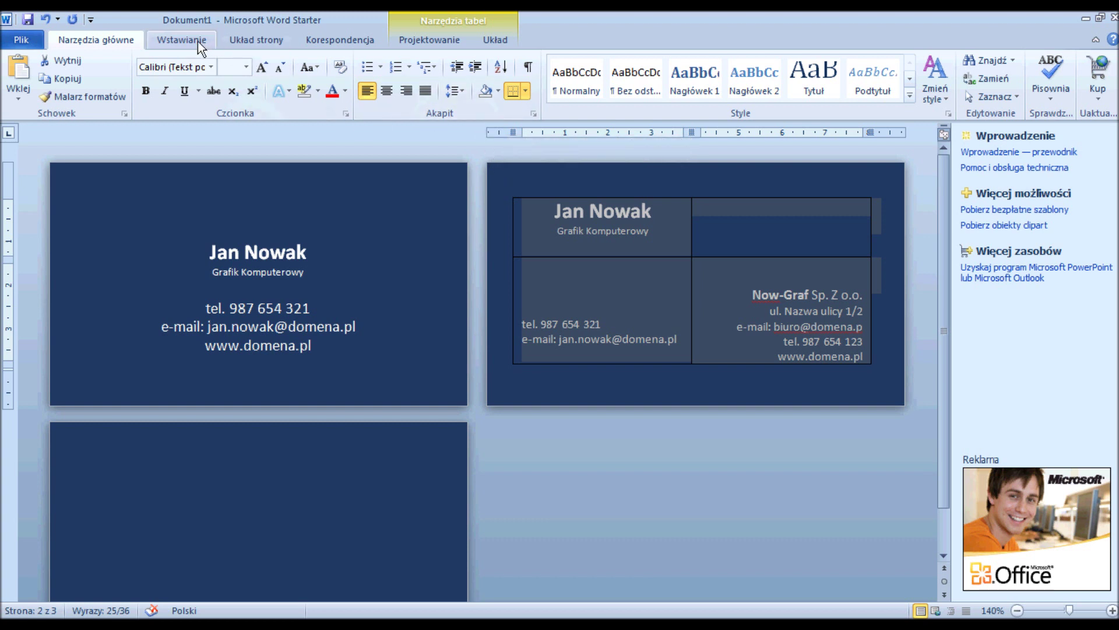
click(527, 89)
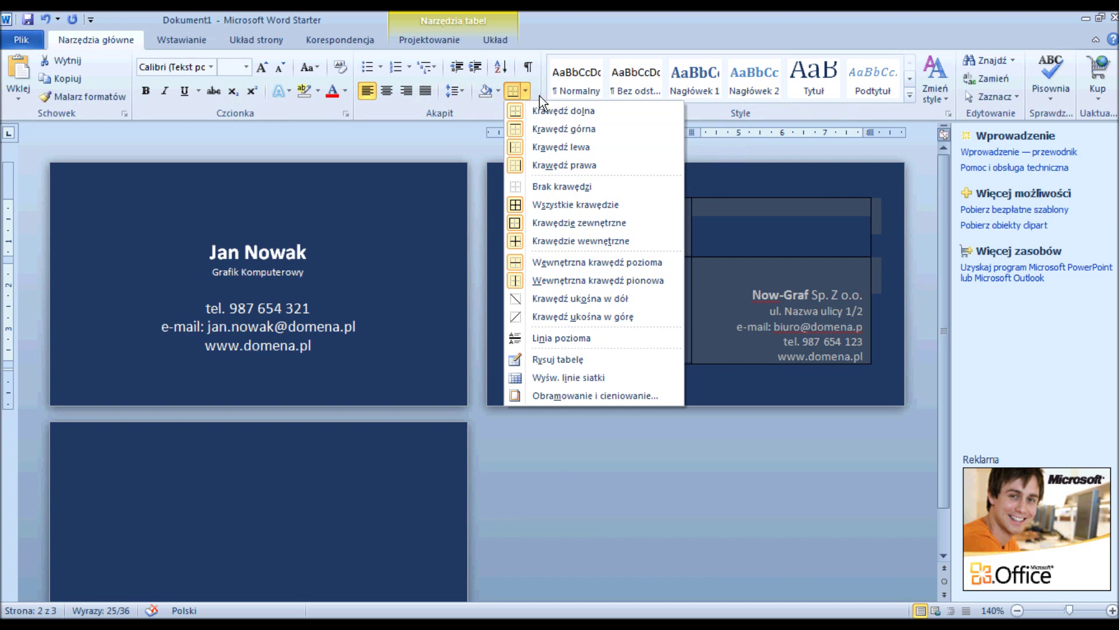
click(553, 191)
click(783, 339)
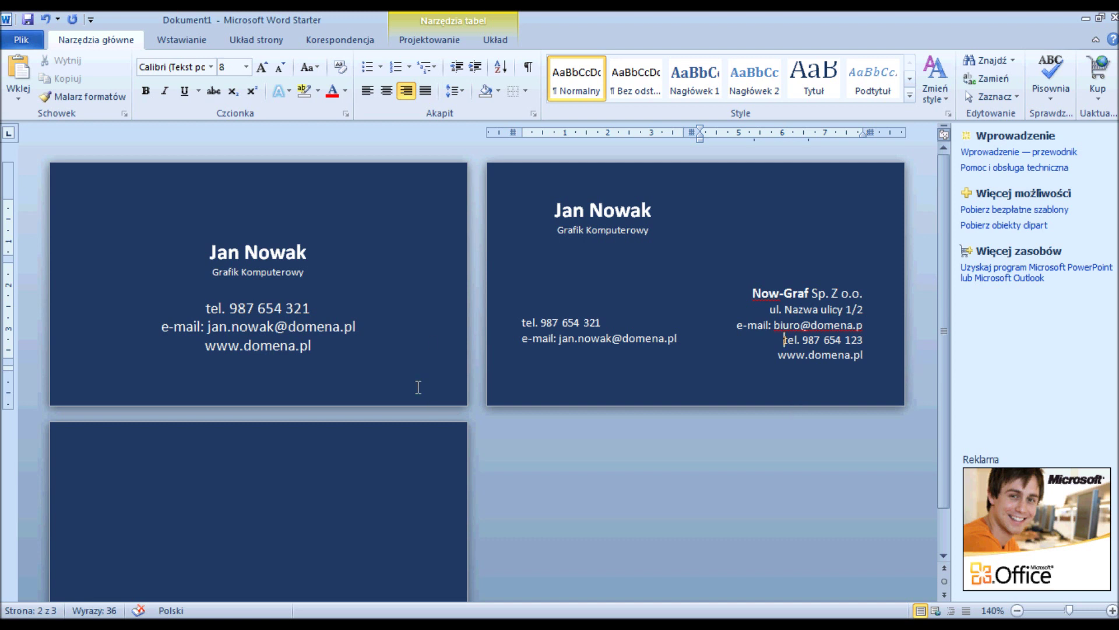
click(531, 301)
key(Return)
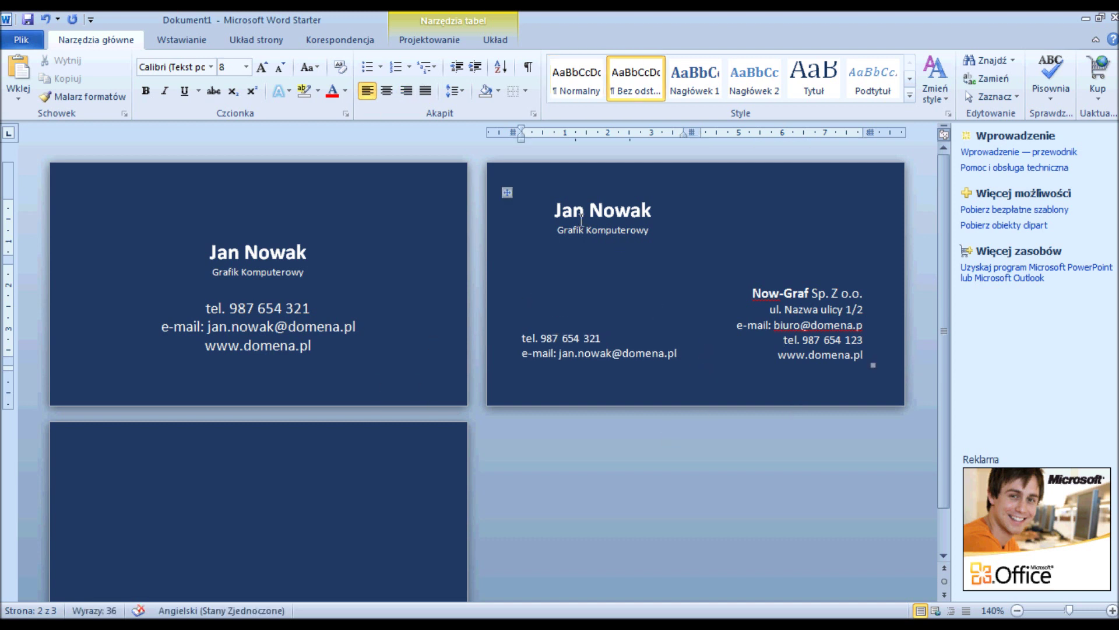
Left-align the back card's name and the 'Grafik Komputerowy' job title
drag(653, 230, 530, 205)
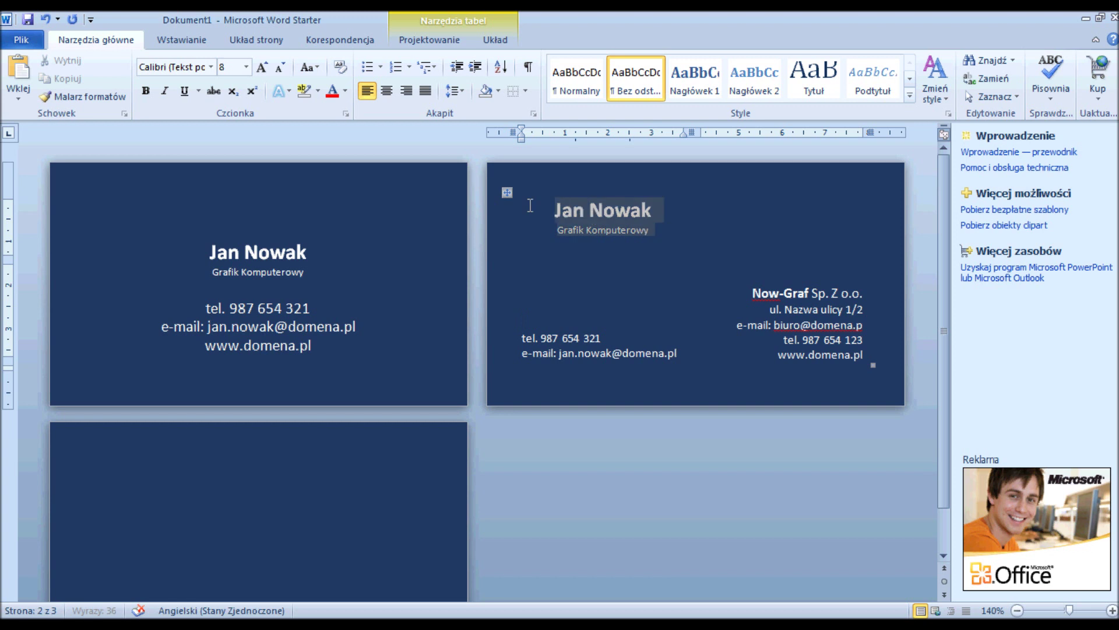
click(374, 92)
click(629, 338)
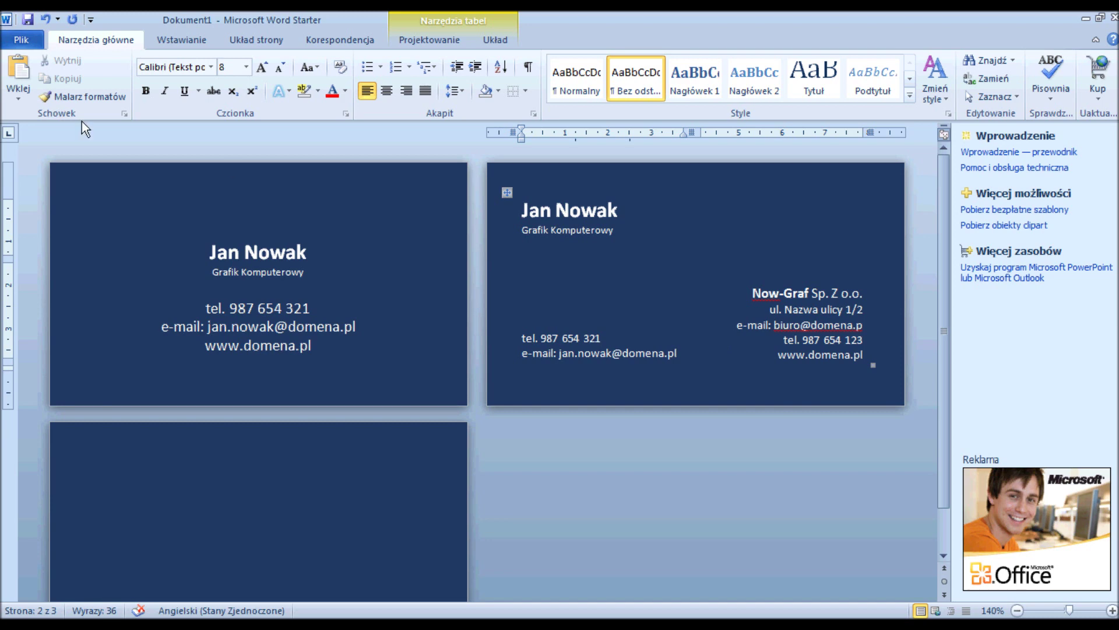
Save the cards with Zapisz jako as type PDF (*.pdf) into the Pulpit folder
click(26, 33)
click(49, 89)
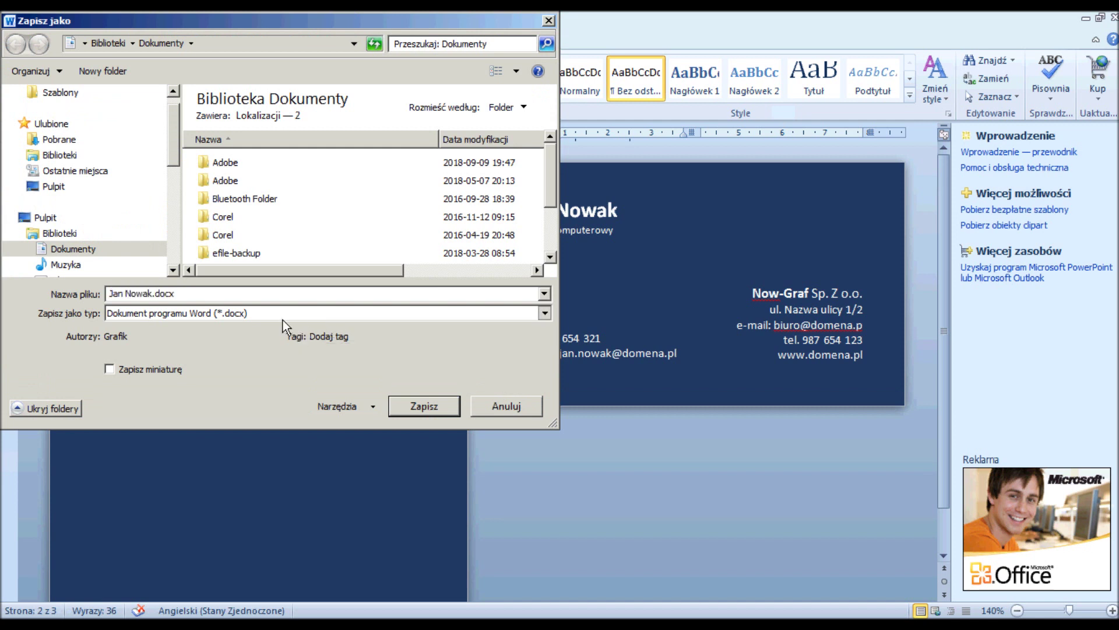
click(282, 315)
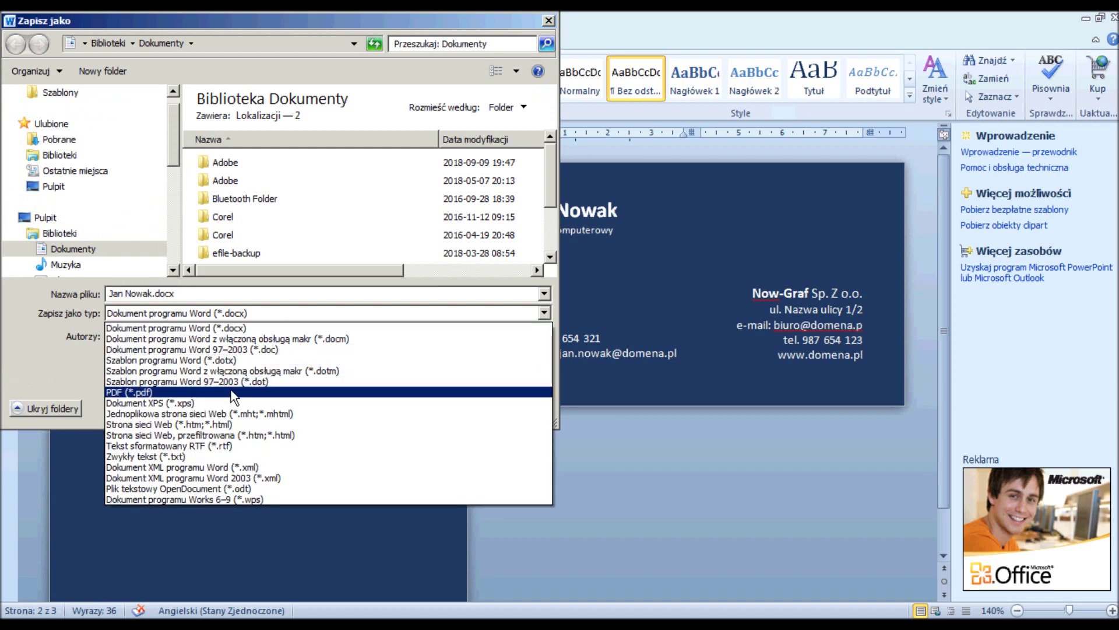
click(233, 392)
click(53, 186)
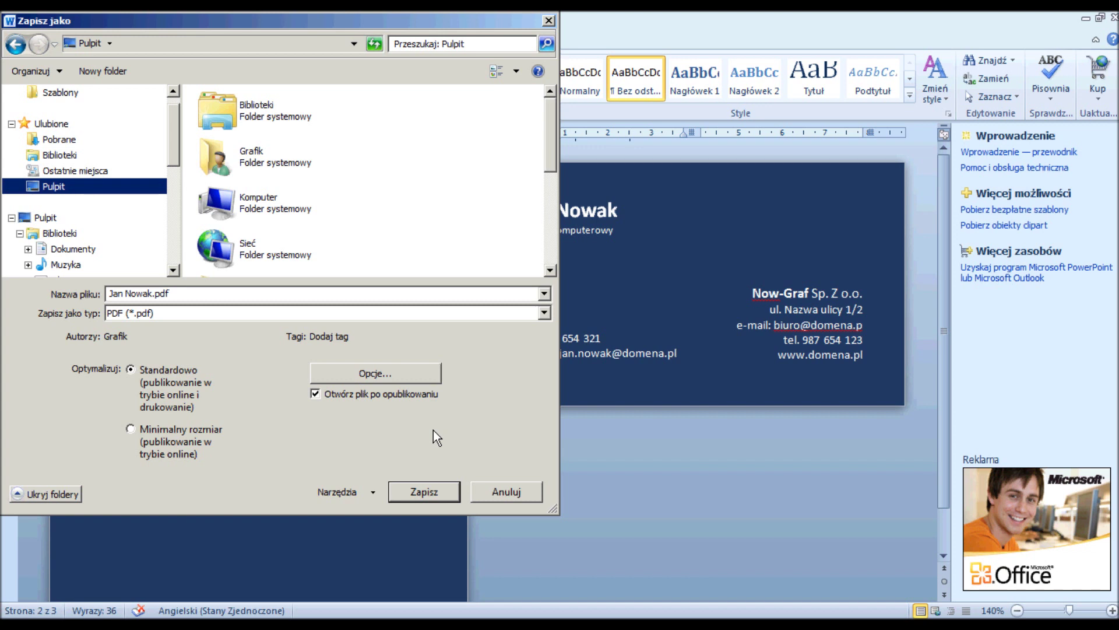
click(424, 492)
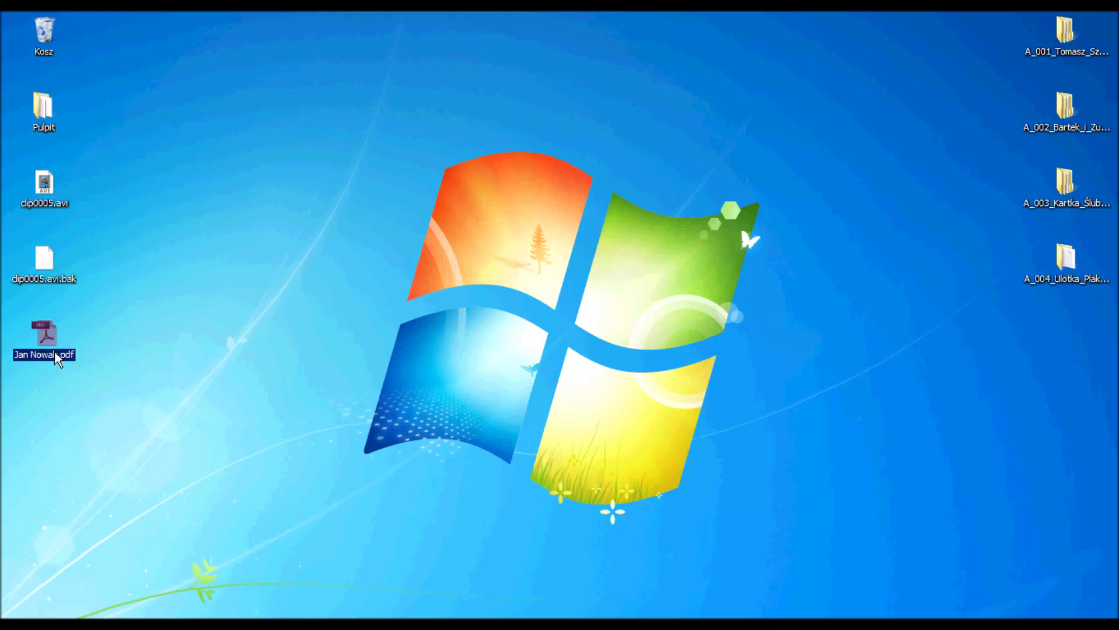
Open the saved PDF in Adobe Reader and adjust the zoom to view the cards
double_click(54, 352)
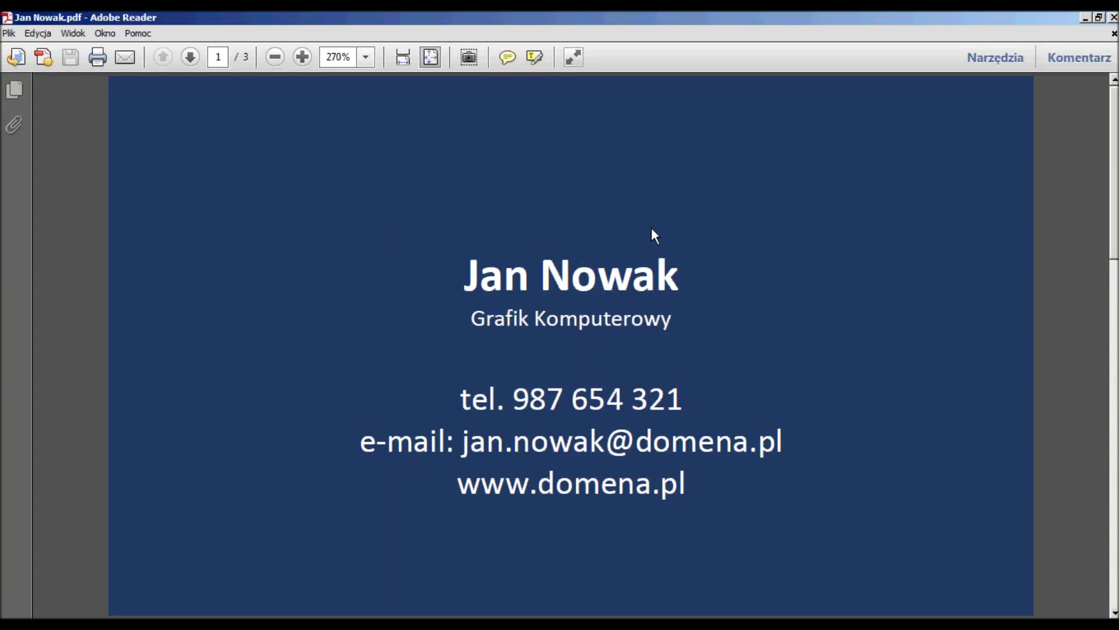
mouse_move(92, 569)
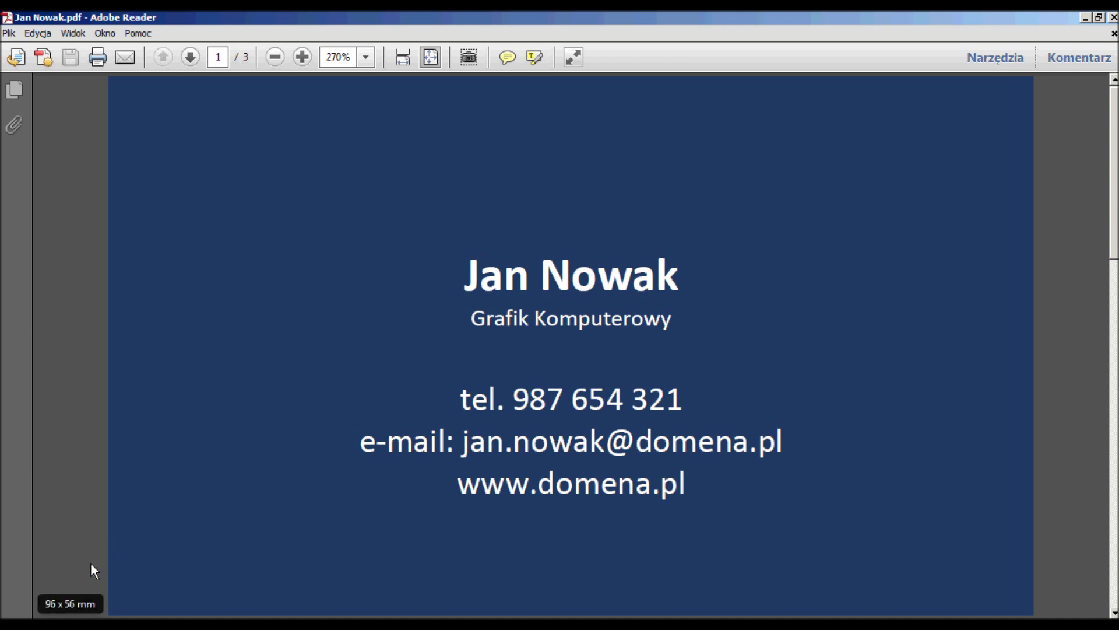
key(ctrl+minus)
key(ctrl+minus)
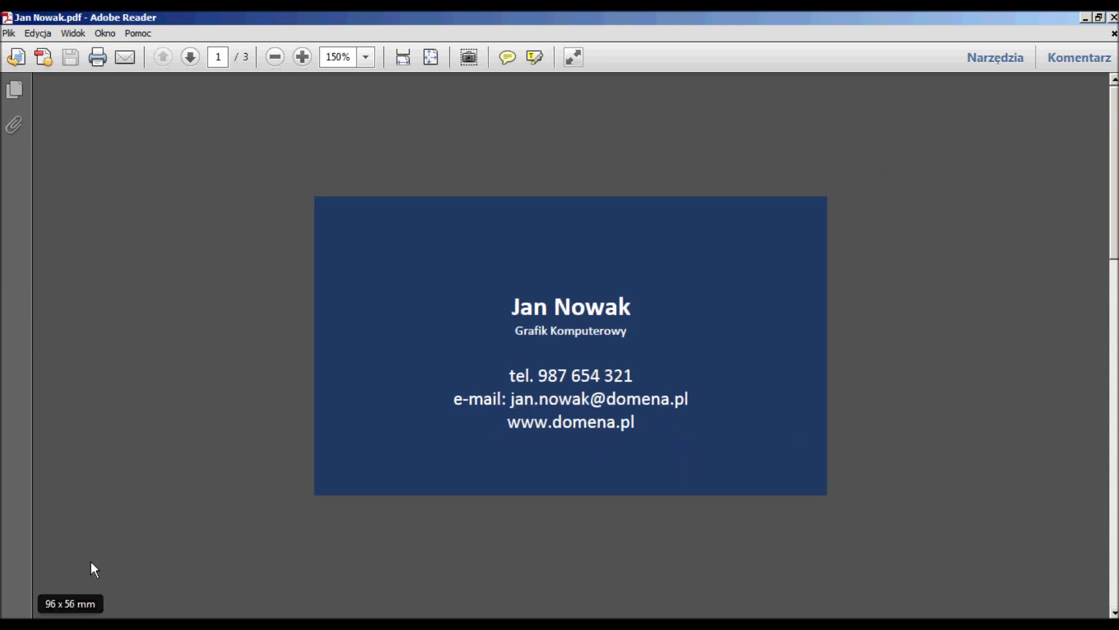
scroll(100, 538, down, 1)
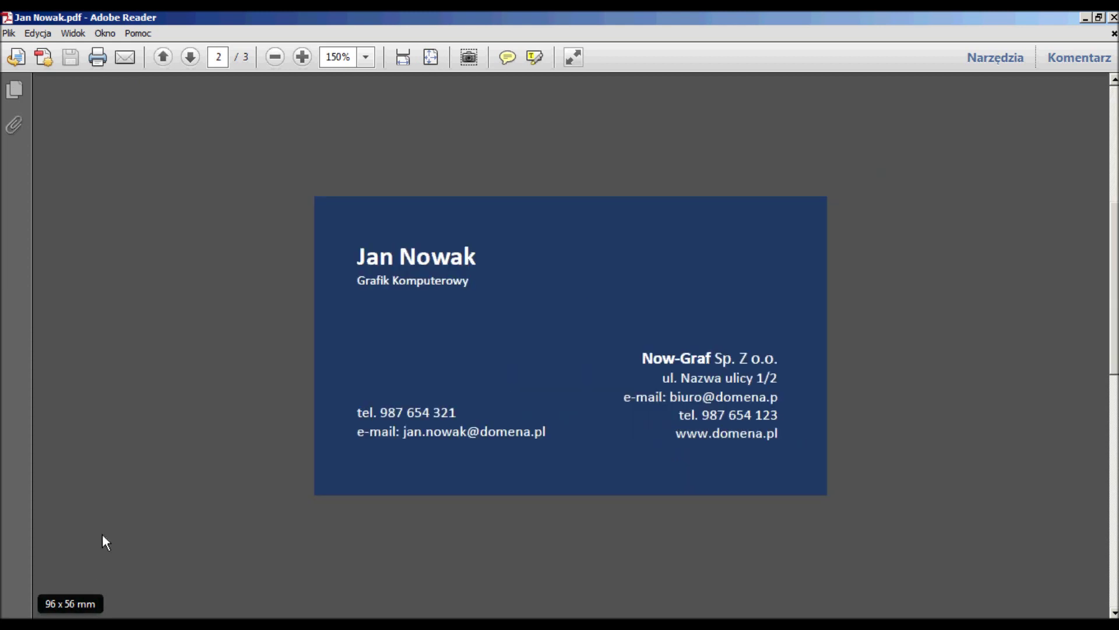
key(ctrl+plus)
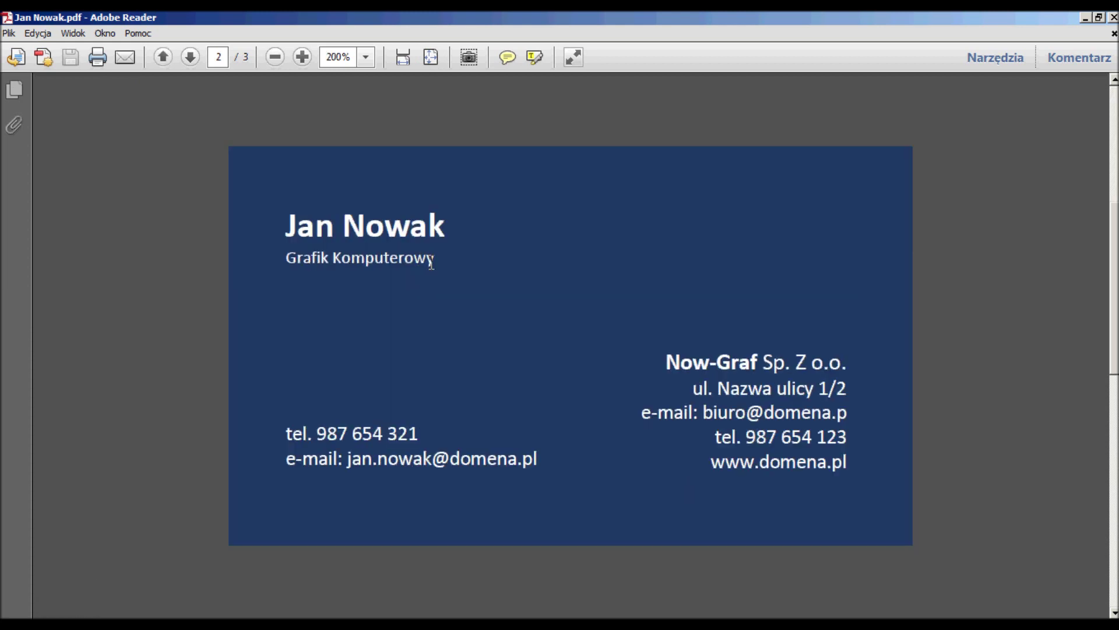
Scroll through the front and back cards, then switch back to the Word document
scroll(796, 436, up, 1)
scroll(797, 436, up, 1)
scroll(757, 408, up, 3)
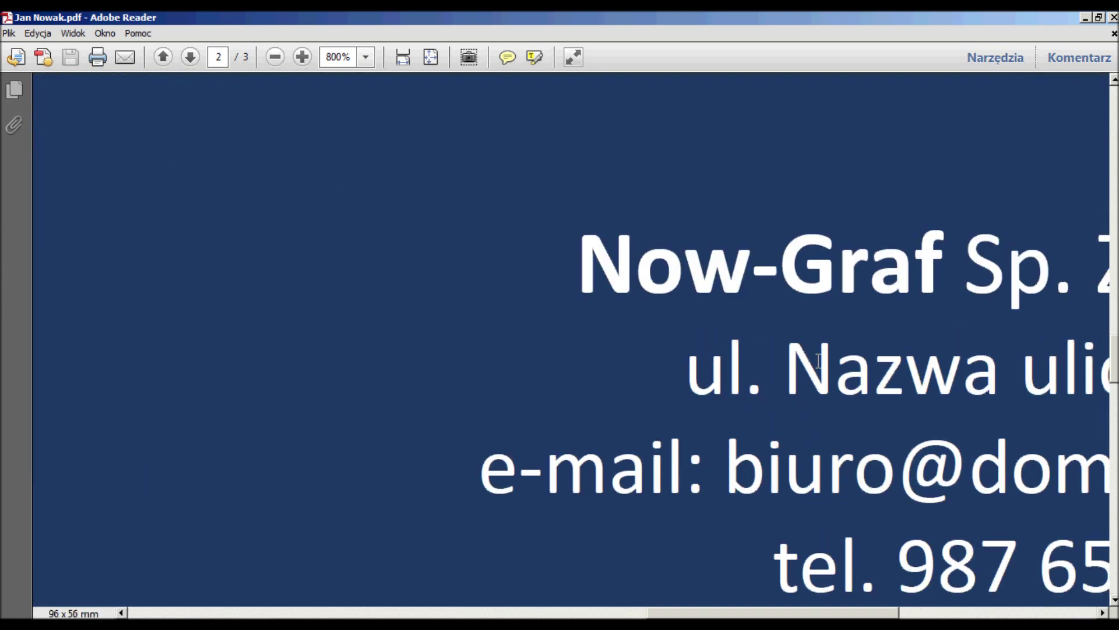
scroll(824, 376, up, 3)
scroll(724, 350, down, 5)
scroll(610, 385, down, 5)
scroll(268, 485, up, 5)
scroll(268, 485, up, 2)
scroll(310, 467, down, 3)
scroll(310, 466, down, 1)
scroll(515, 443, down, 2)
scroll(514, 436, up, 3)
scroll(324, 130, up, 1)
scroll(342, 167, up, 2)
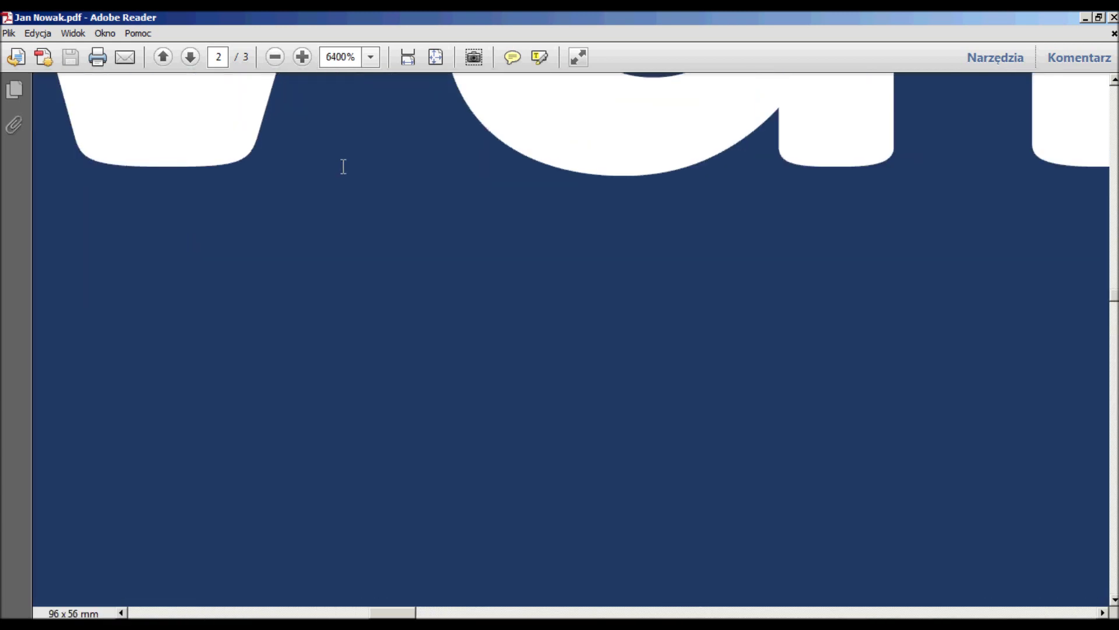
scroll(346, 179, down, 2)
scroll(350, 181, down, 3)
scroll(380, 192, down, 2)
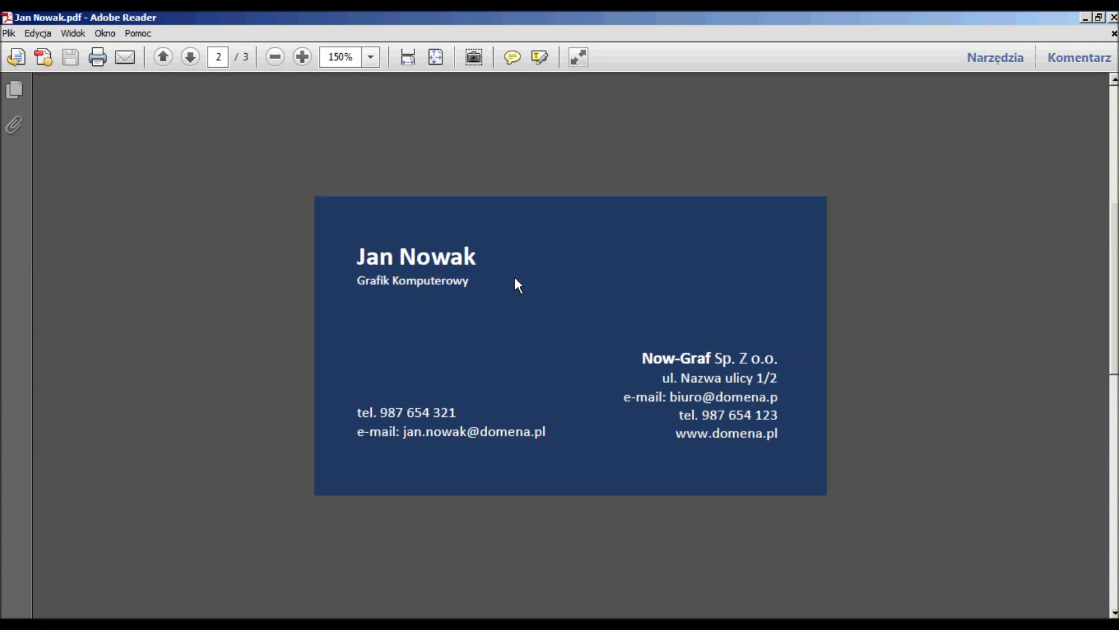
scroll(595, 327, up, 1)
scroll(594, 325, up, 1)
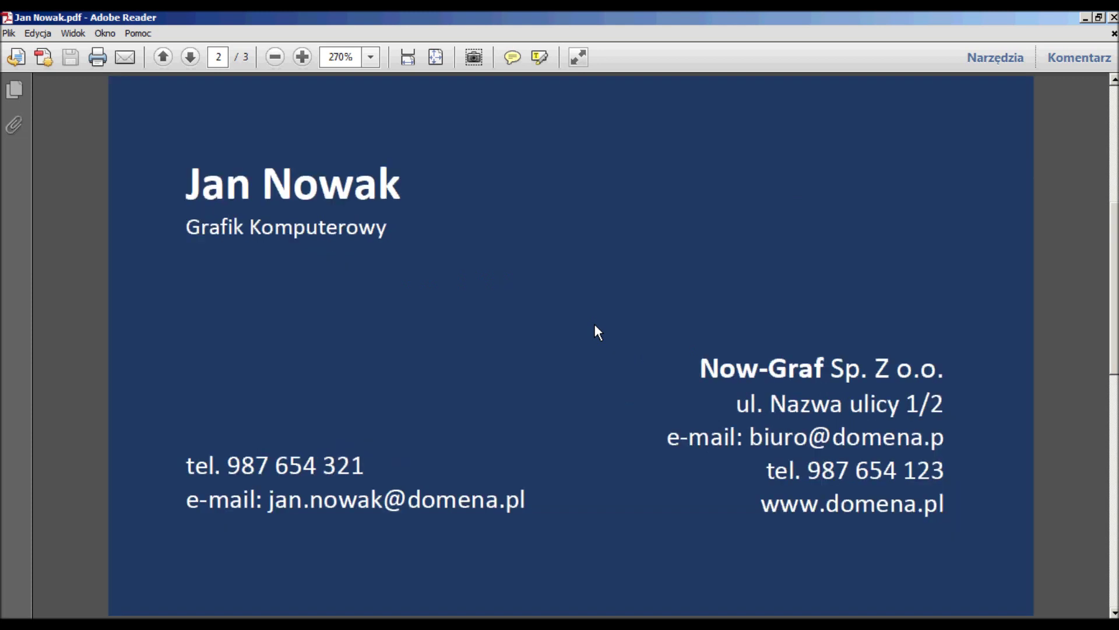
scroll(595, 326, down, 1)
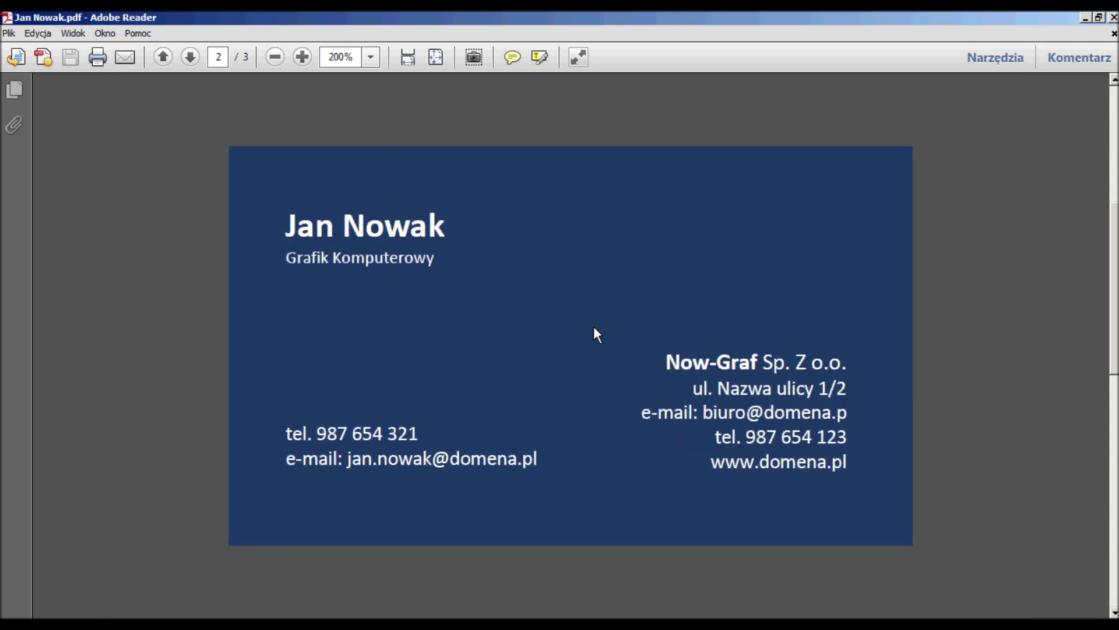
key(alt+Tab)
click(653, 242)
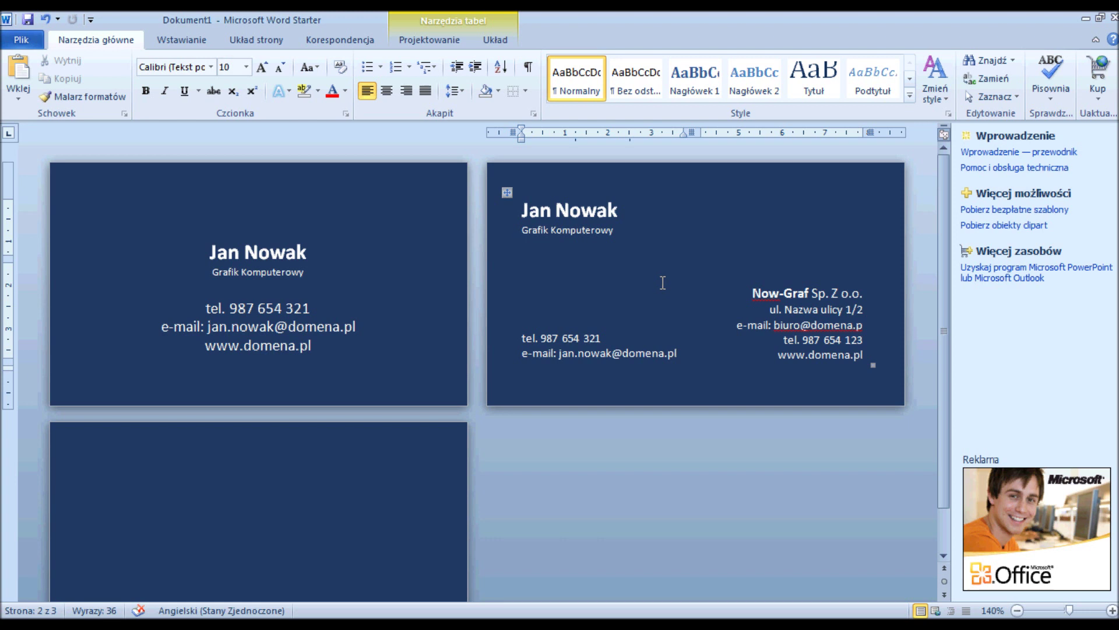
Set Kolor strony to Brak koloru so the cards have a white background
click(663, 267)
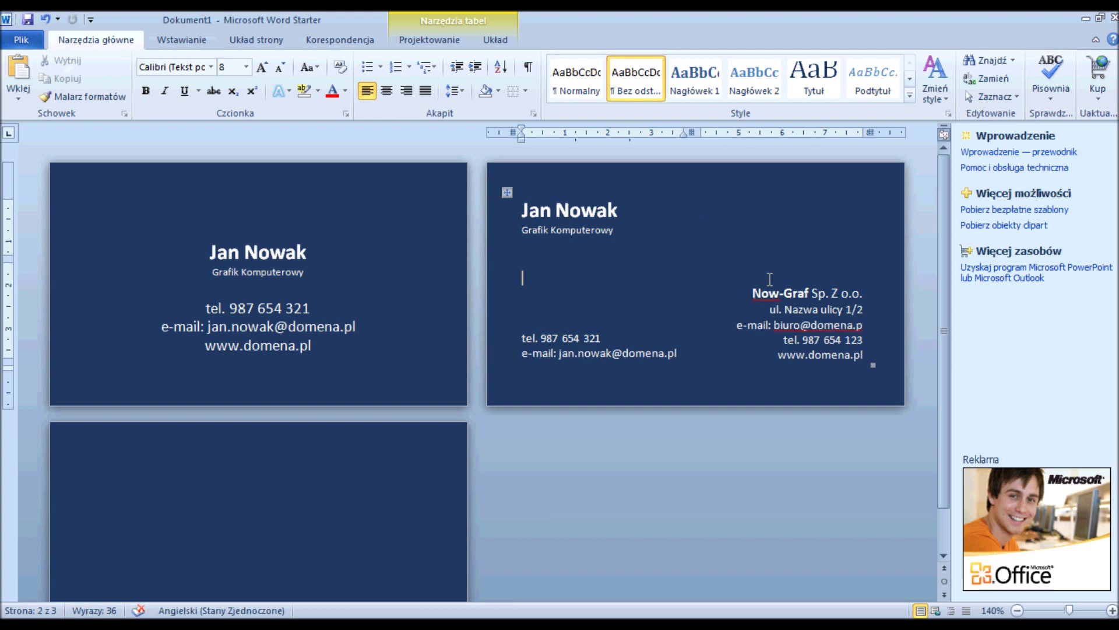
click(769, 253)
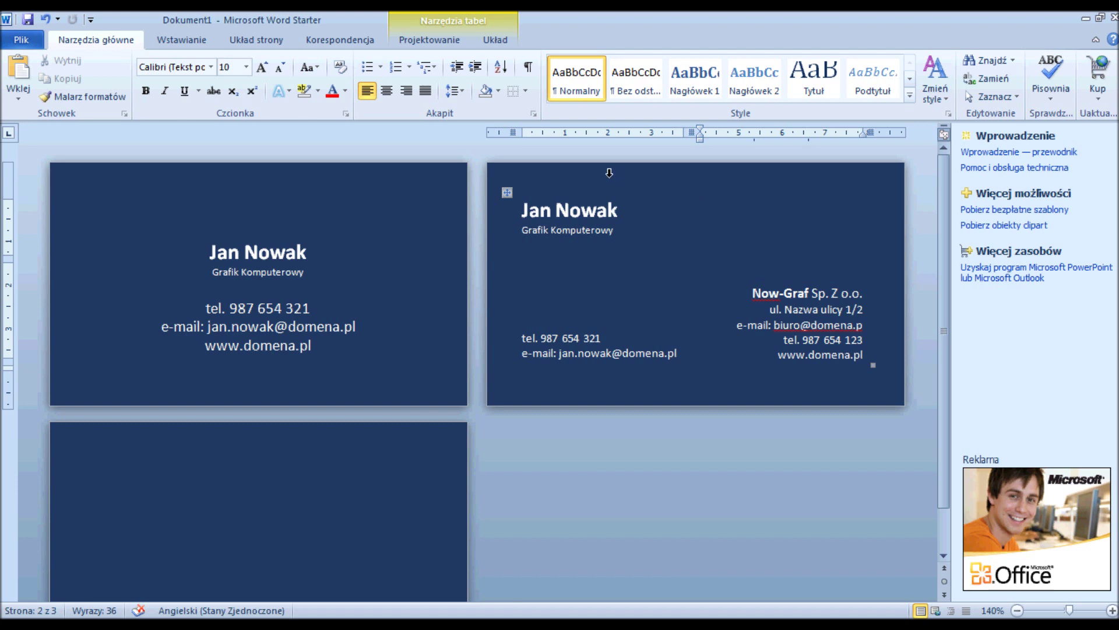
click(239, 41)
click(458, 101)
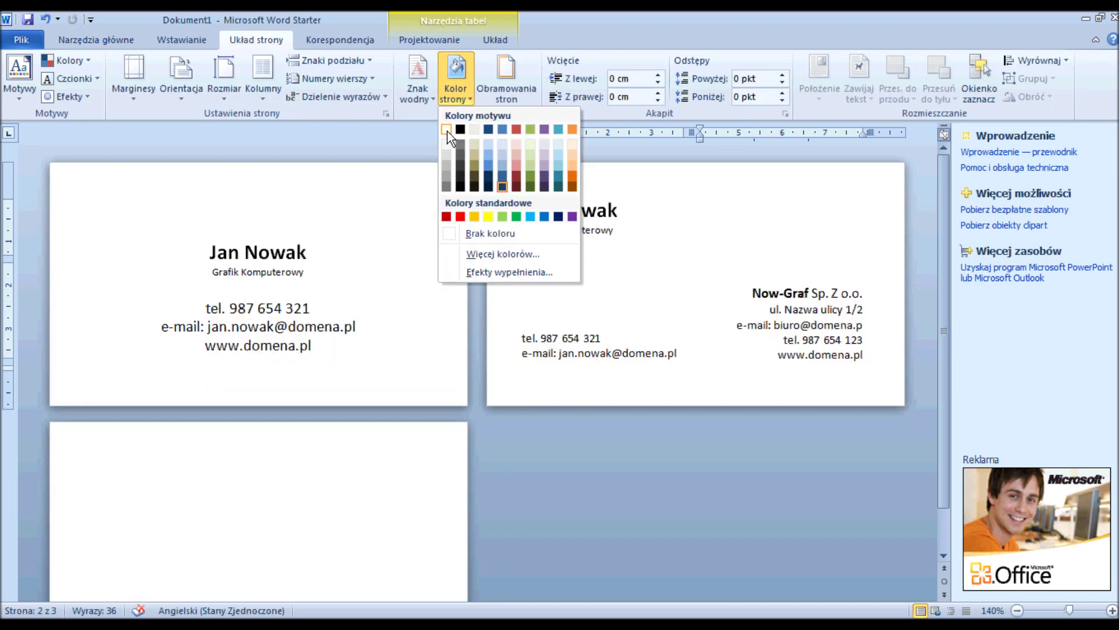
click(447, 129)
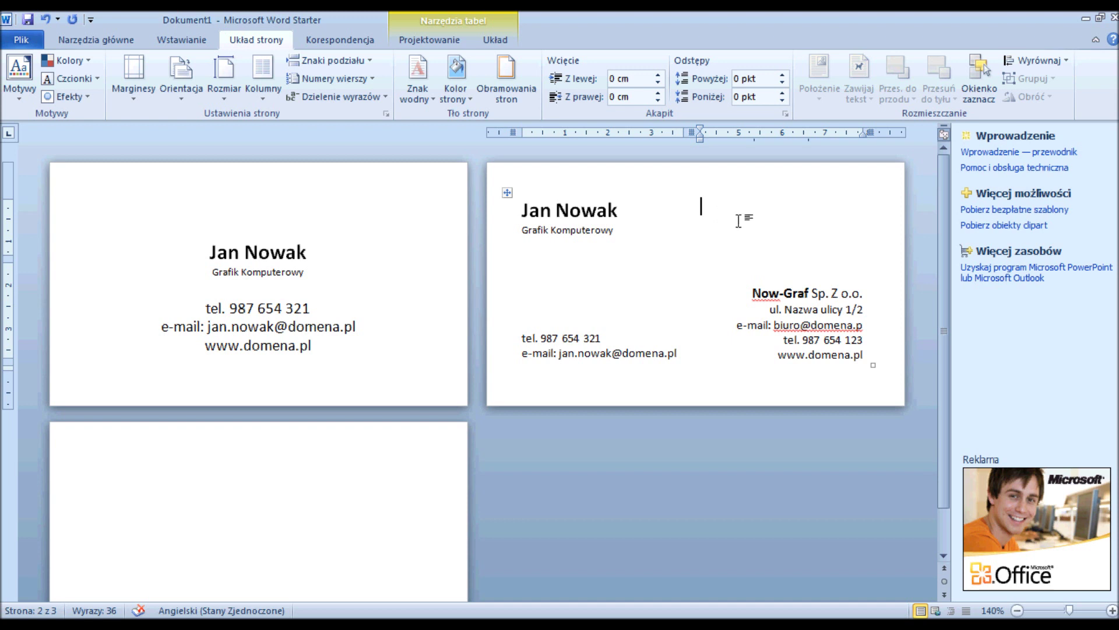
click(78, 35)
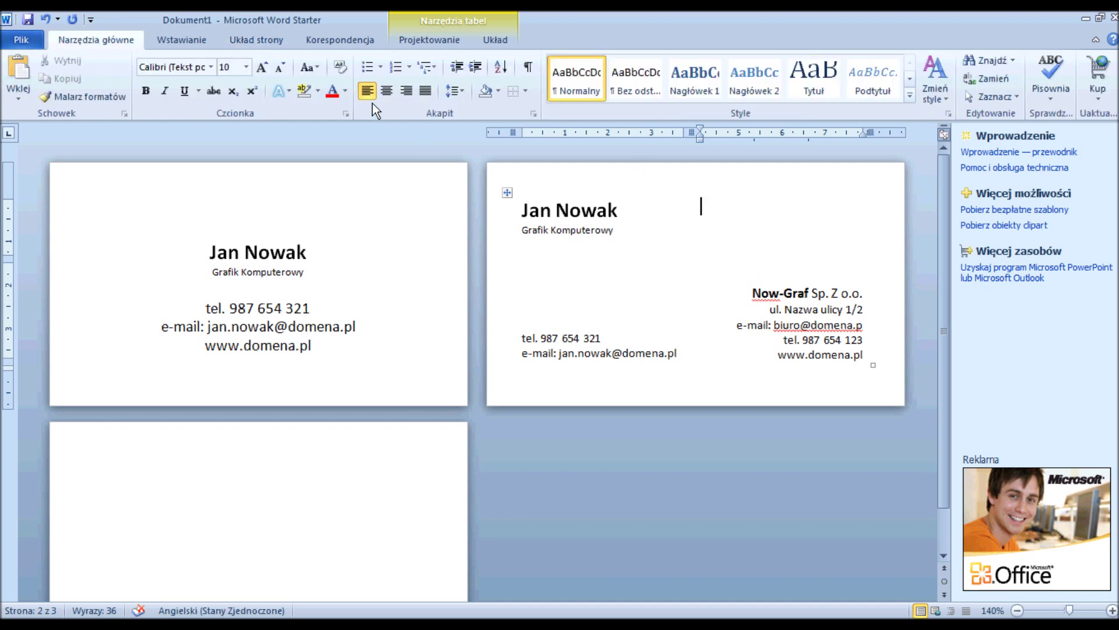